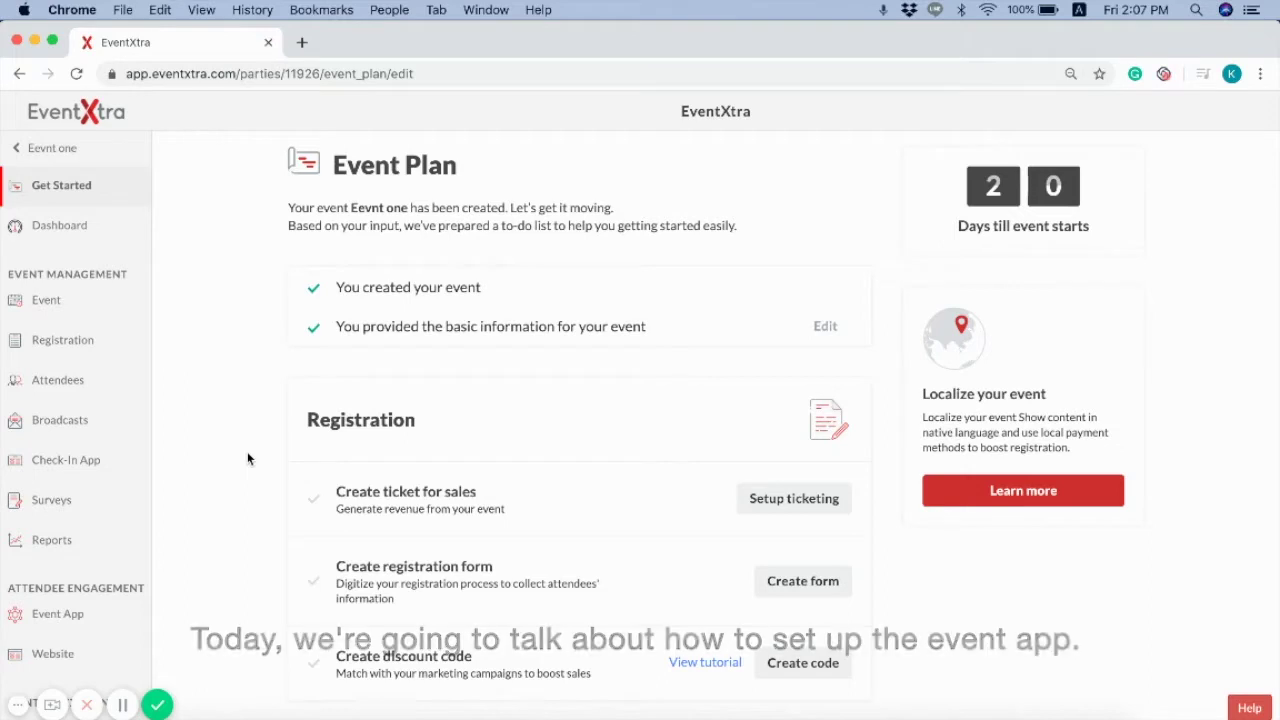
- Open the event app's App Settings and bring up the list of addable feature modules
mouse_move(98, 613)
left_click(195, 605)
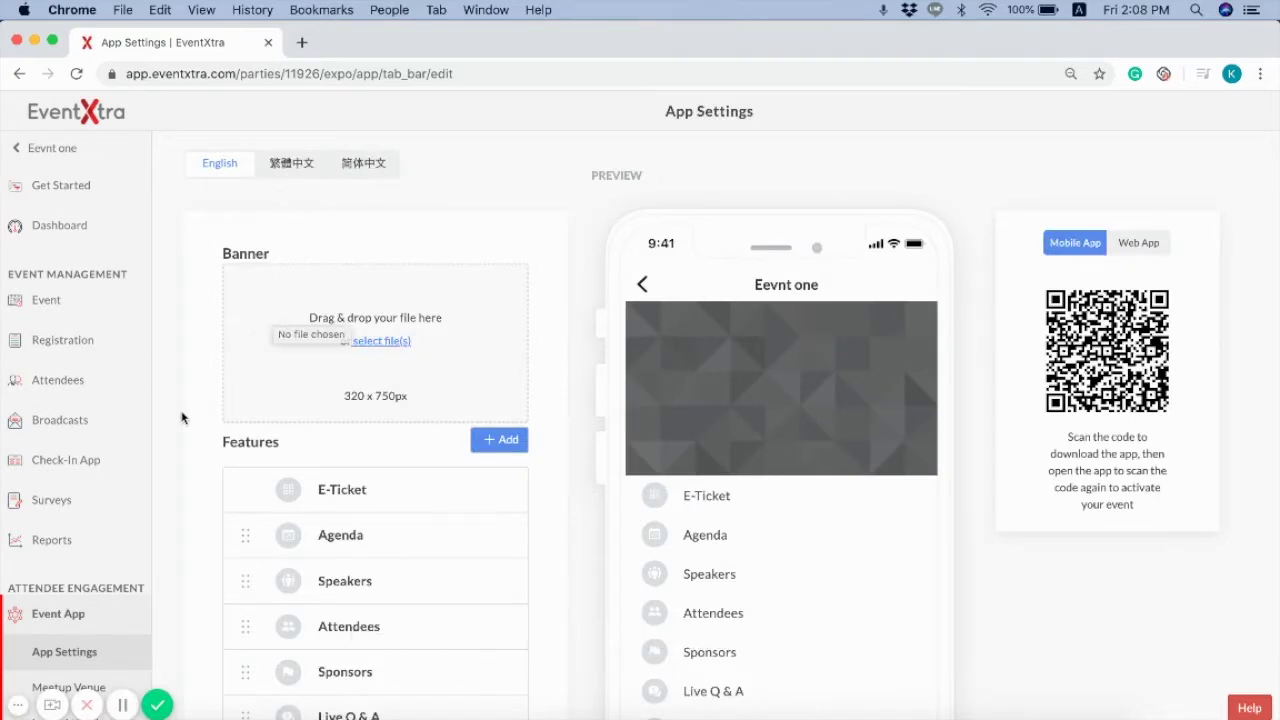
scroll(183, 417, "down", 3)
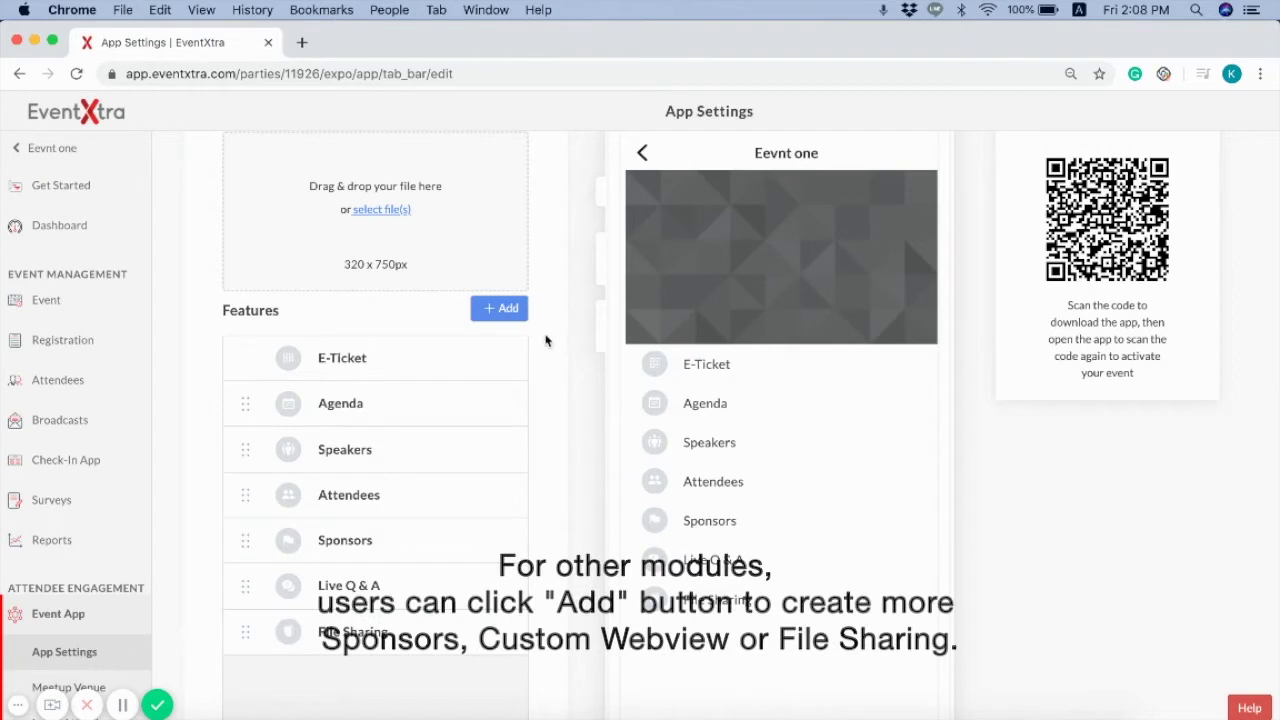
left_click(508, 310)
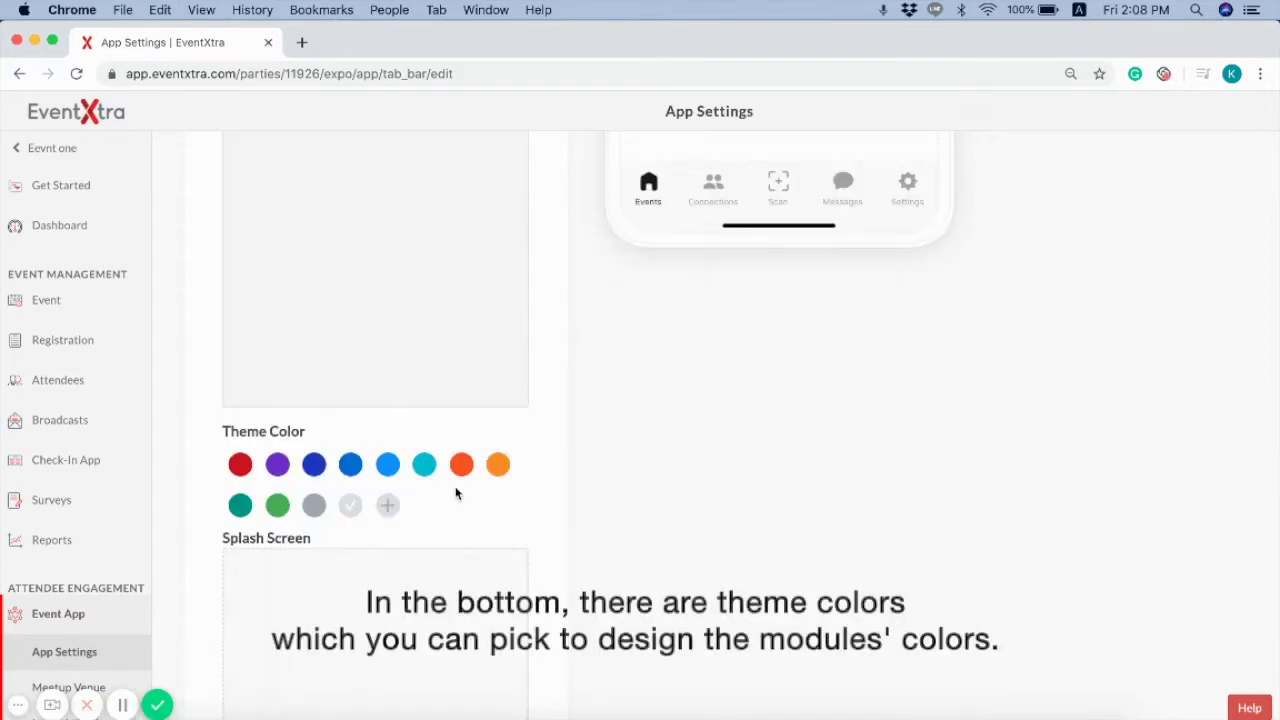
scroll(539, 464, "up", 10)
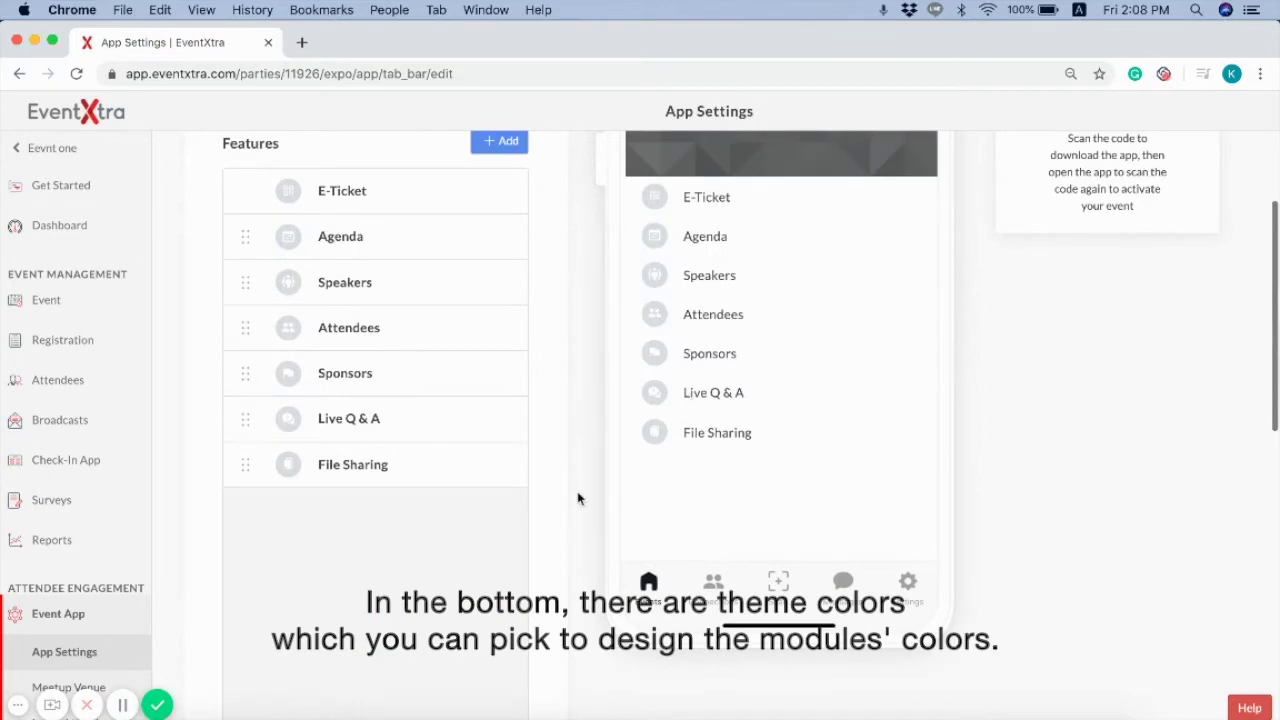
scroll(577, 498, "down", 5)
left_click(389, 430)
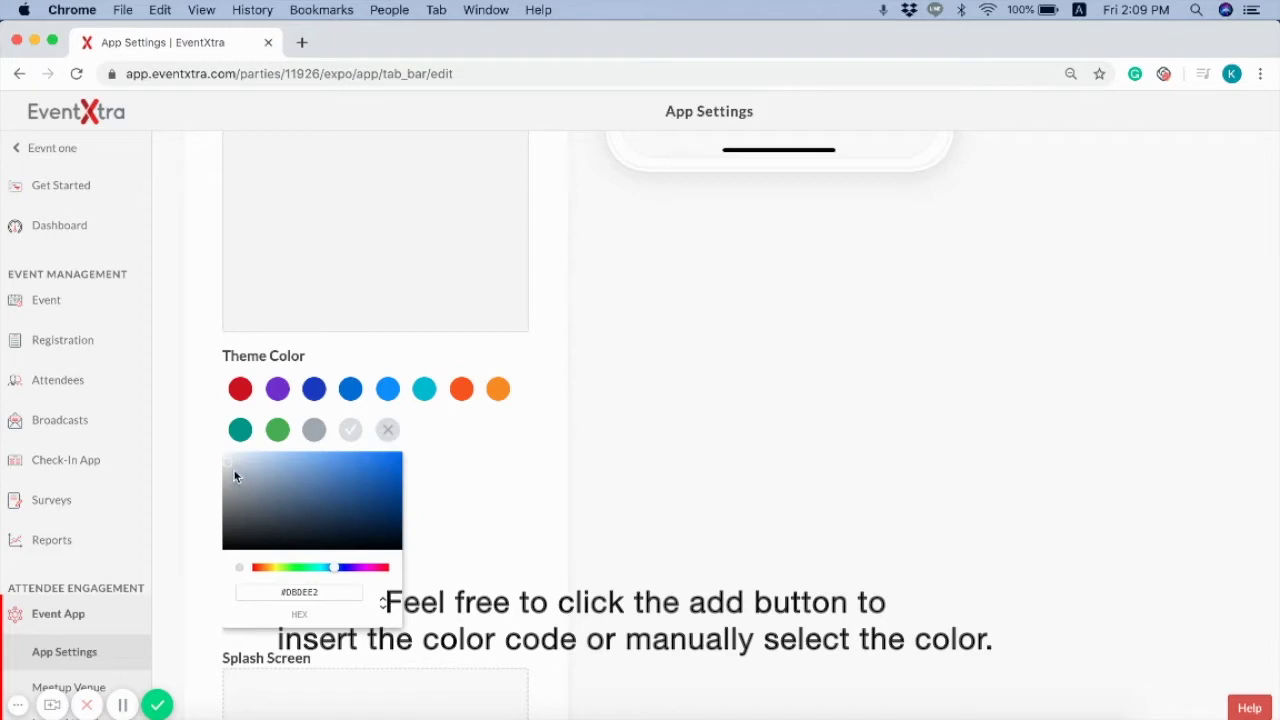
left_click(473, 454)
scroll(473, 454, "down", 2)
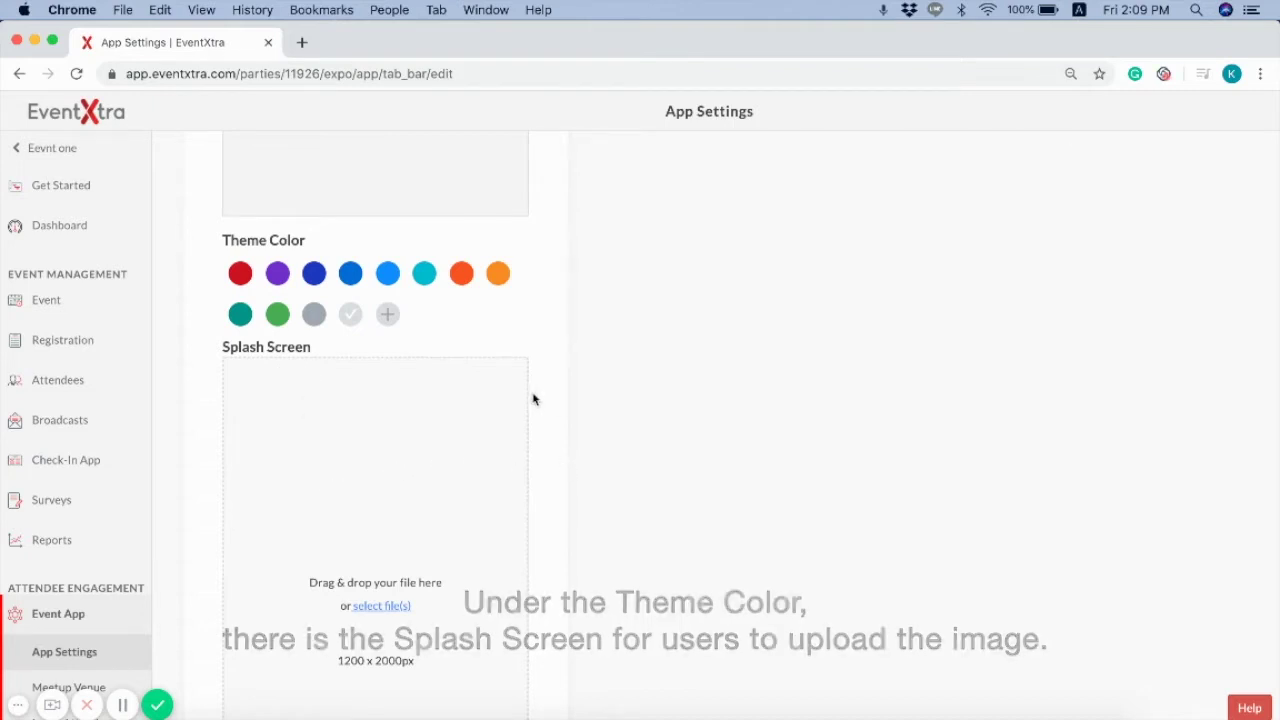
scroll(531, 400, "up", 10)
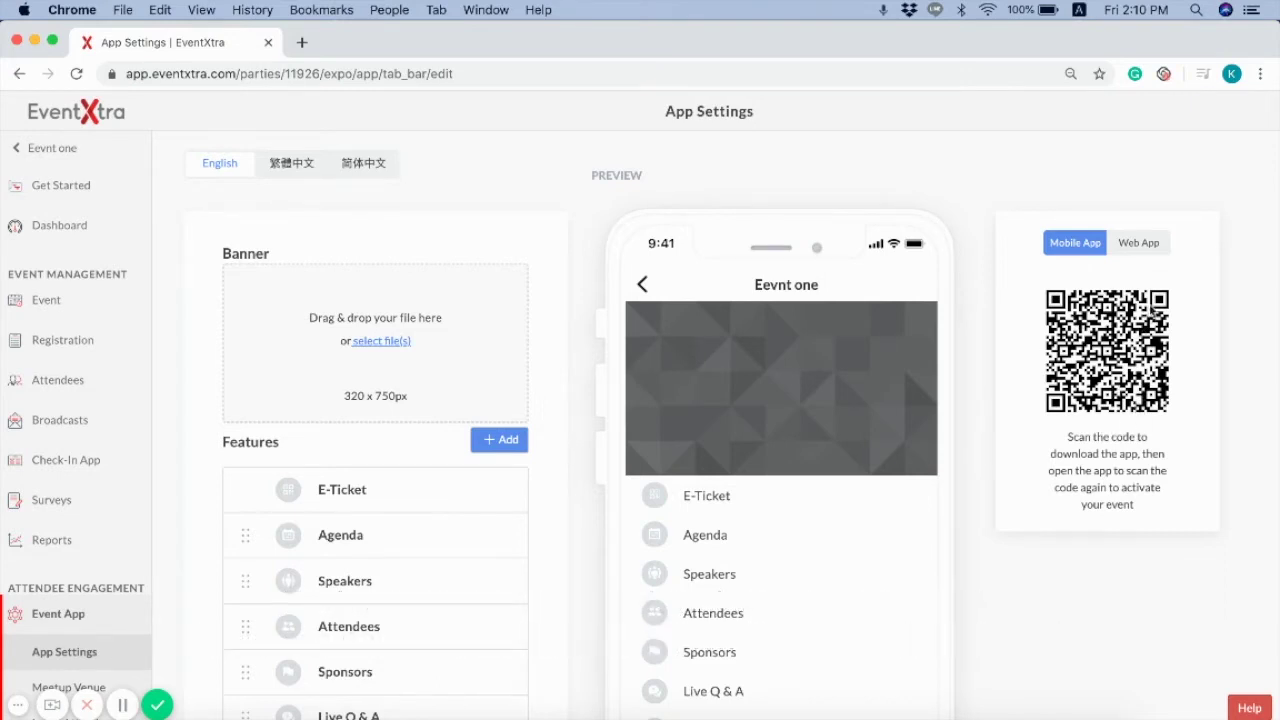
- Switch the QR code from Mobile App to Web App to reveal the browser access link
left_click(1138, 242)
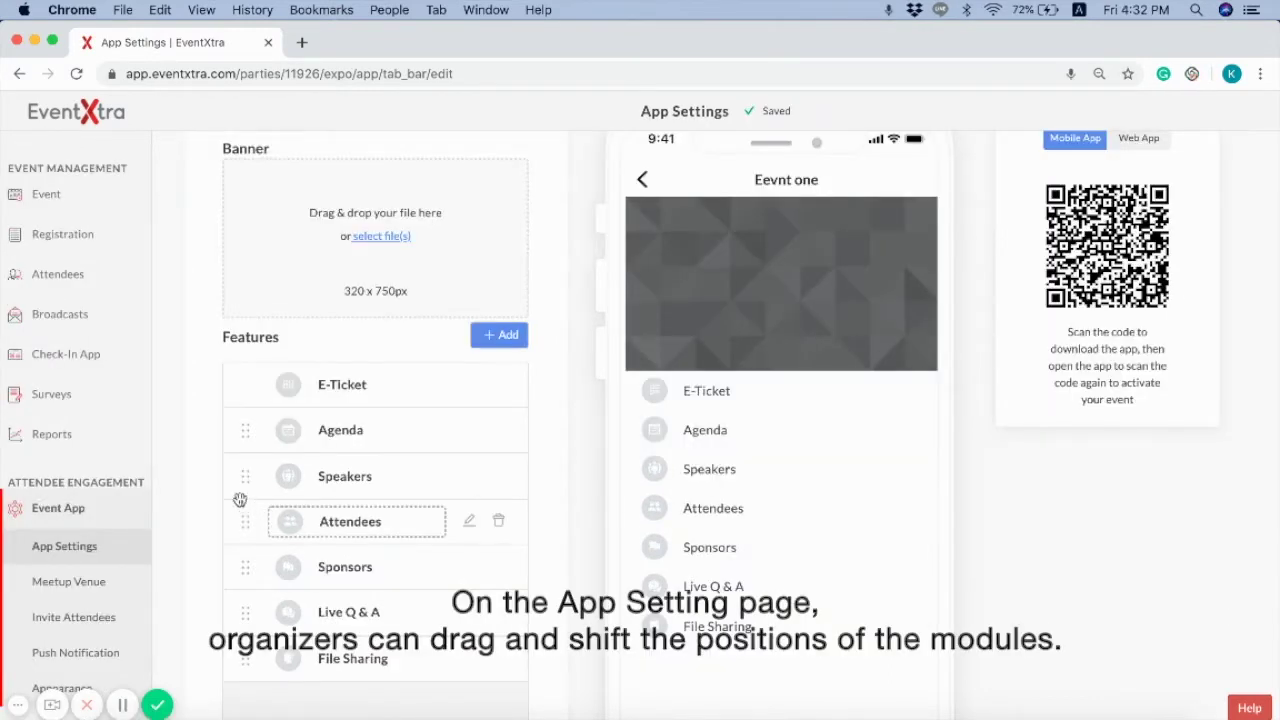
mouse_move(243, 497)
left_mouse_down()
mouse_move(249, 551)
mouse_move(240, 491)
left_mouse_up()
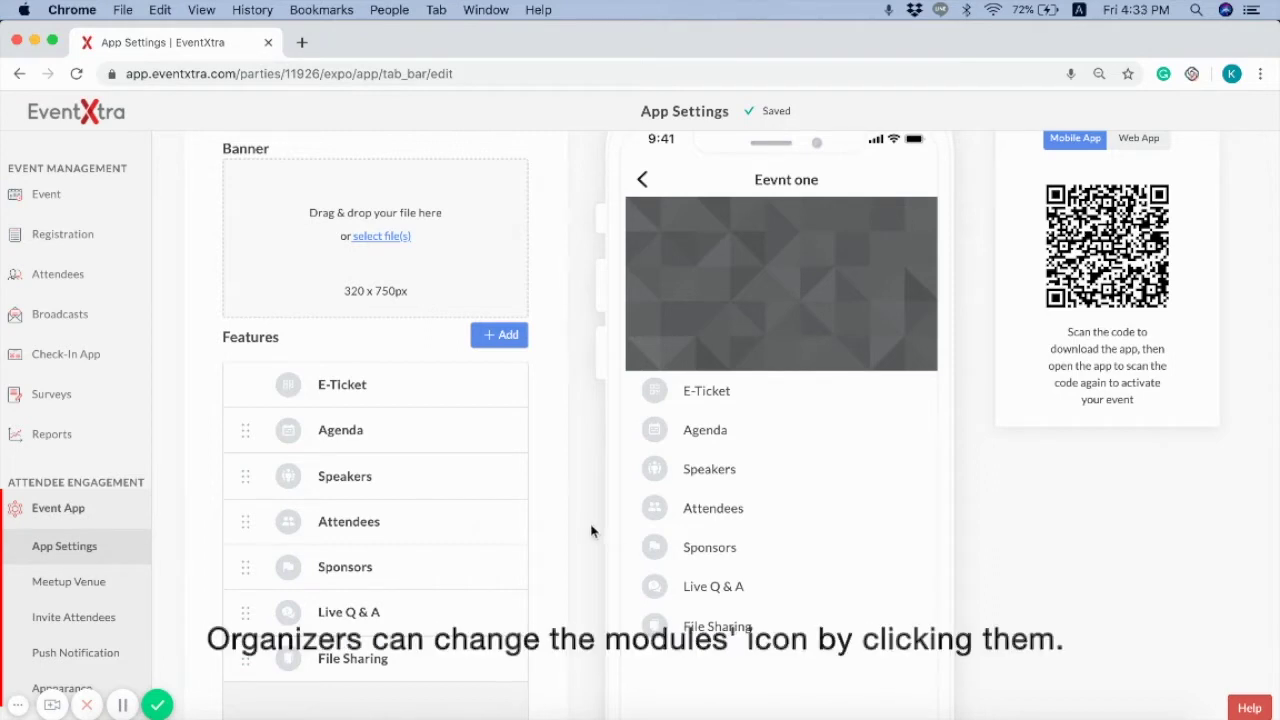
left_click(352, 432)
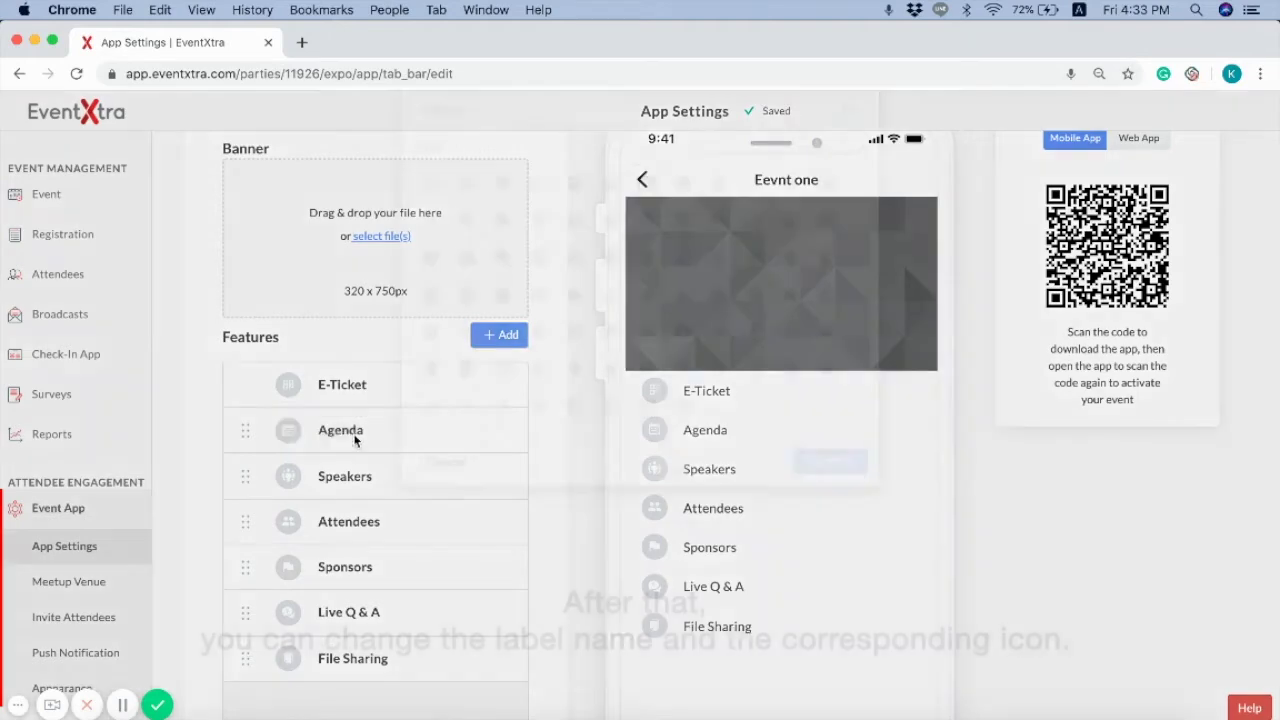
left_click(511, 221)
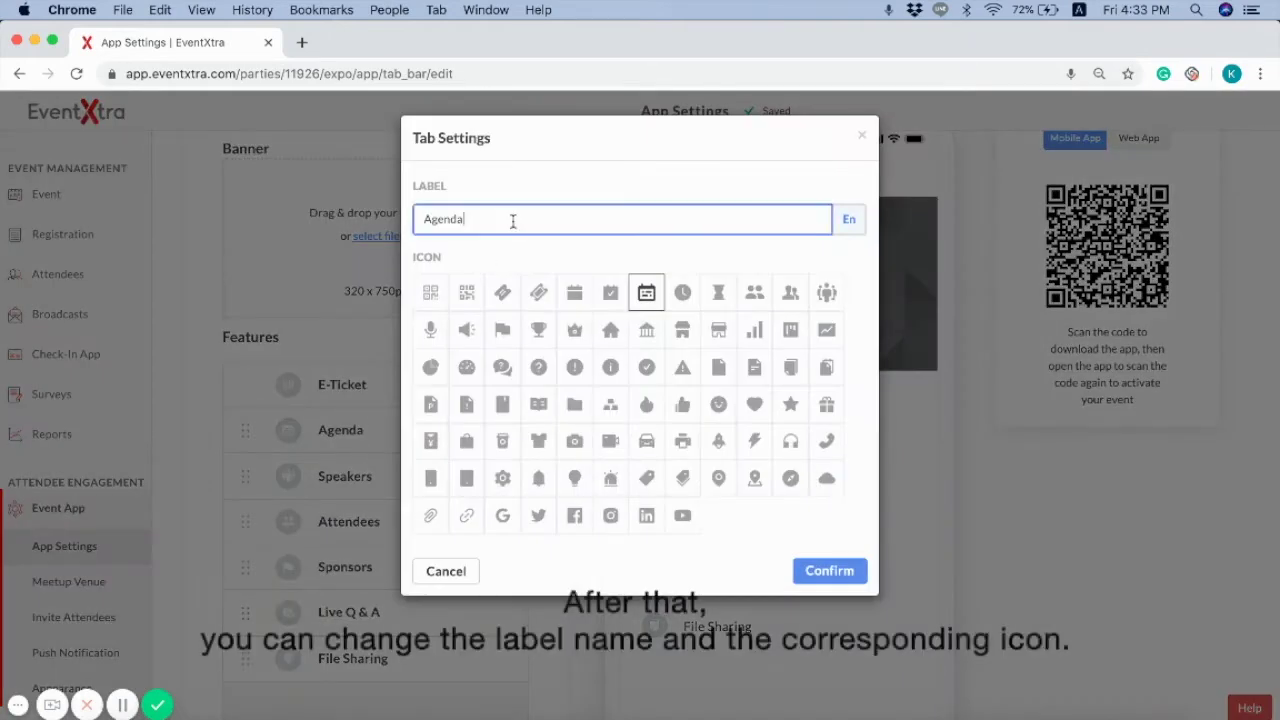
left_click(842, 569)
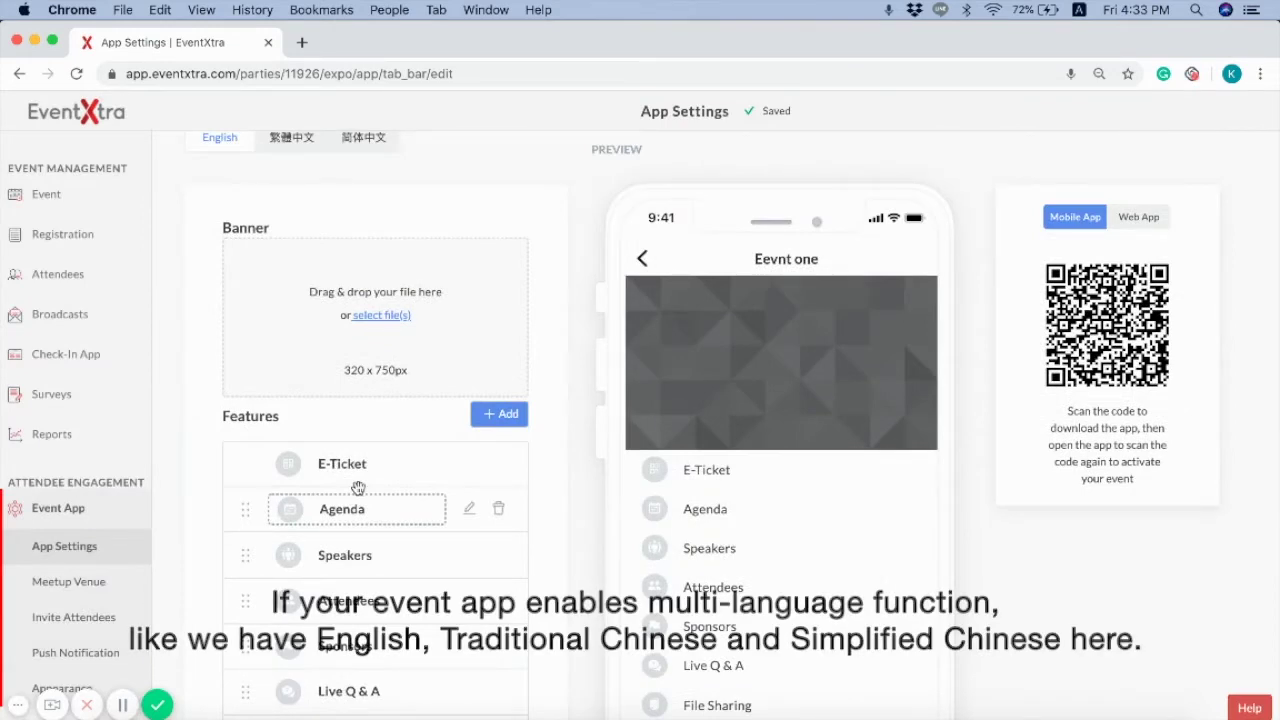
scroll(336, 196, "up", 1)
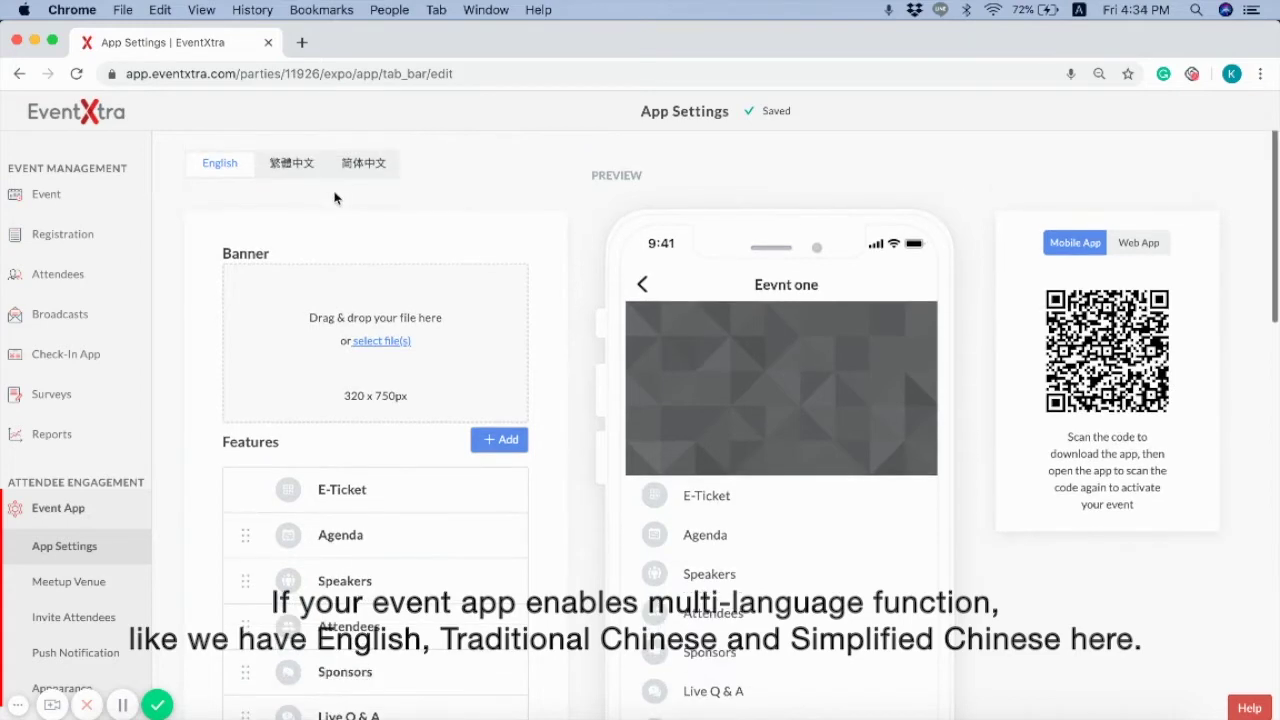
left_click(286, 174)
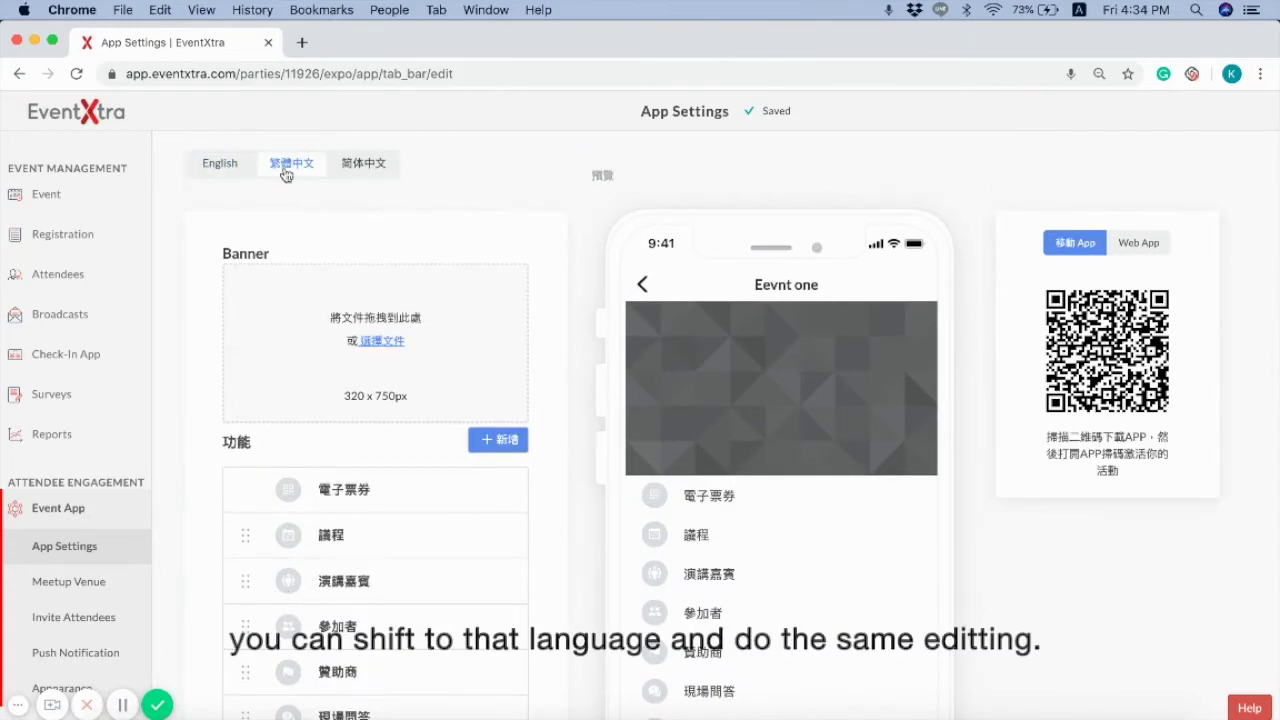
left_click(361, 541)
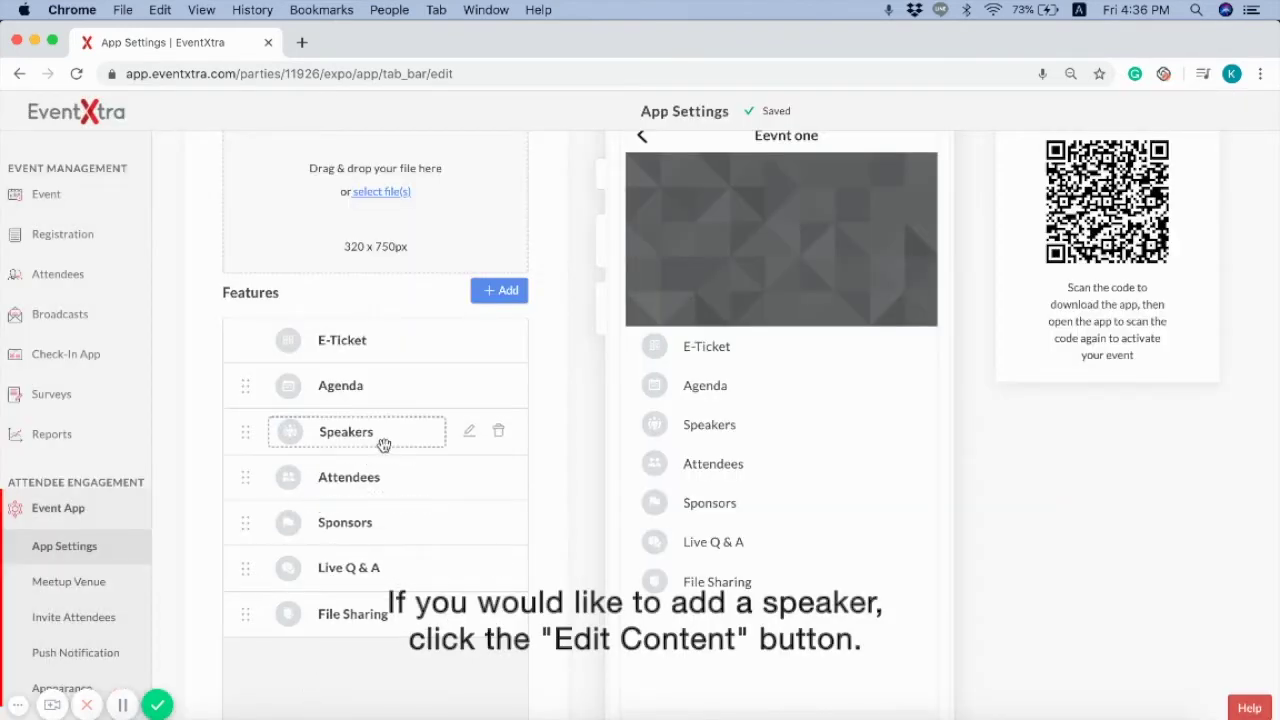
left_click(466, 436)
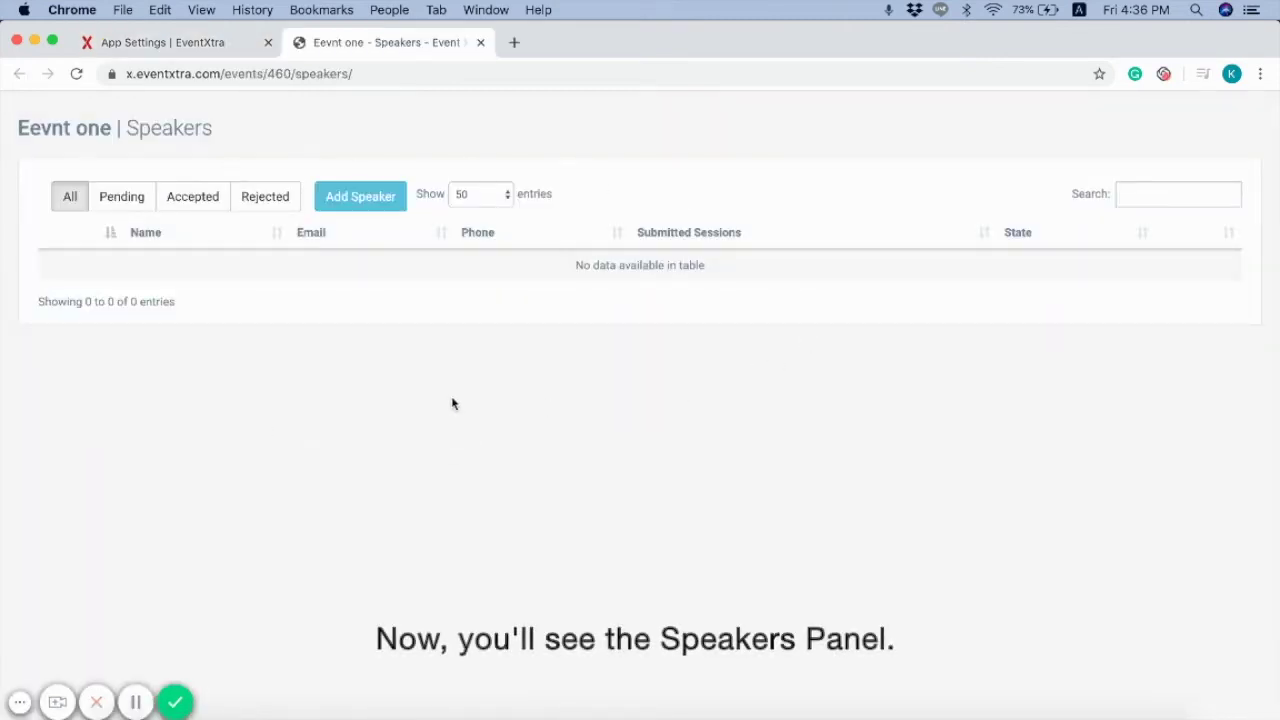
- Create a new speaker entry with the speaker's name and e-mail, and save it
left_click(374, 204)
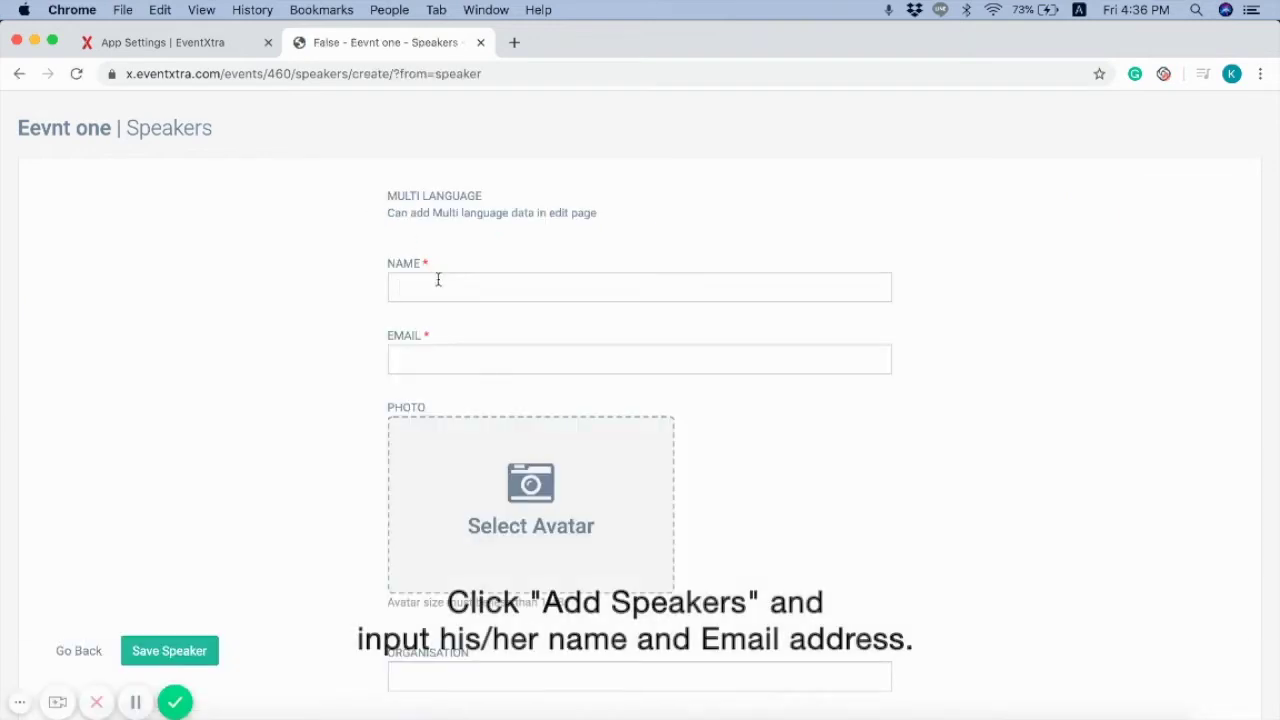
scroll(438, 279, "down", 2)
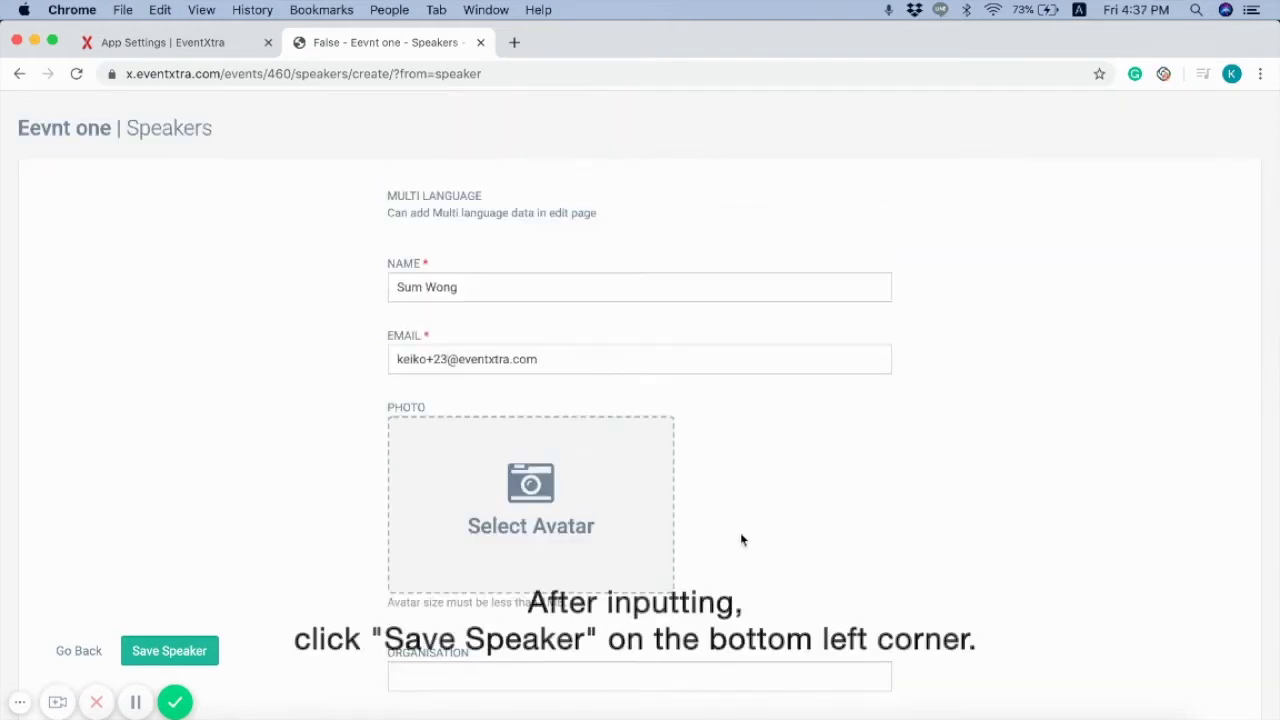
left_click(166, 651)
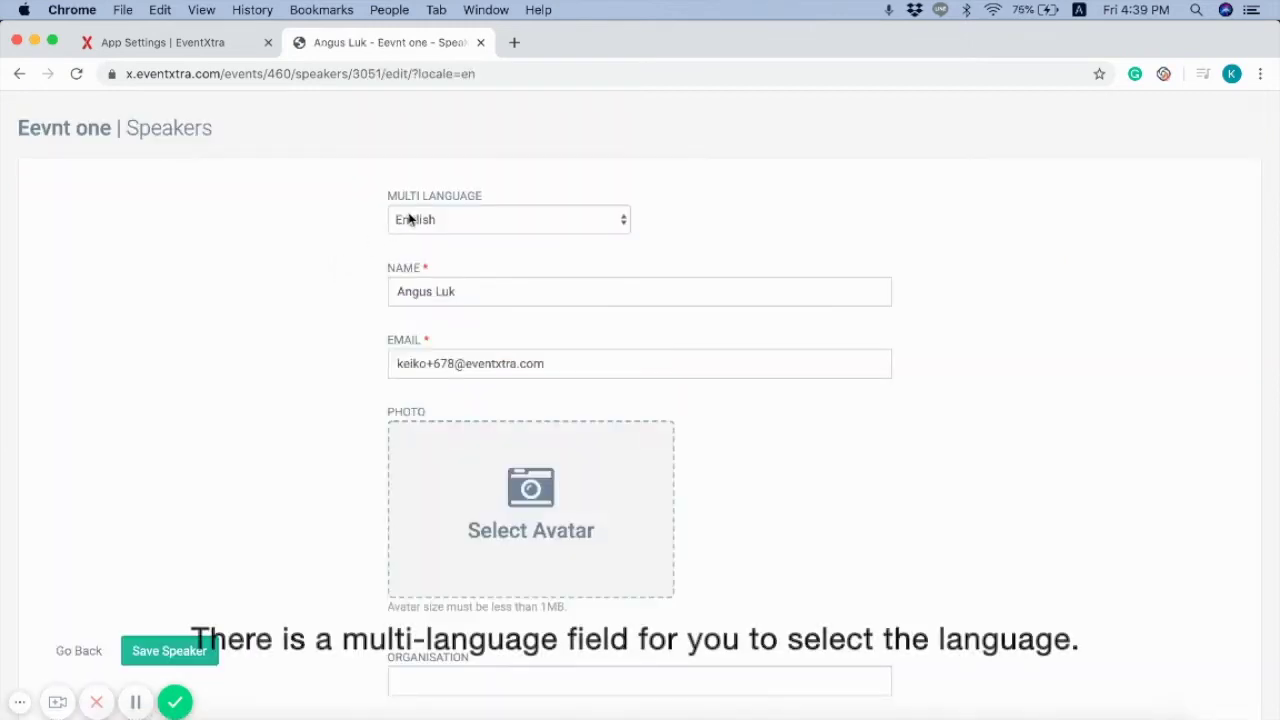
- Switch the speaker's Multi Language version to Traditional Chinese for editing
left_click(427, 223)
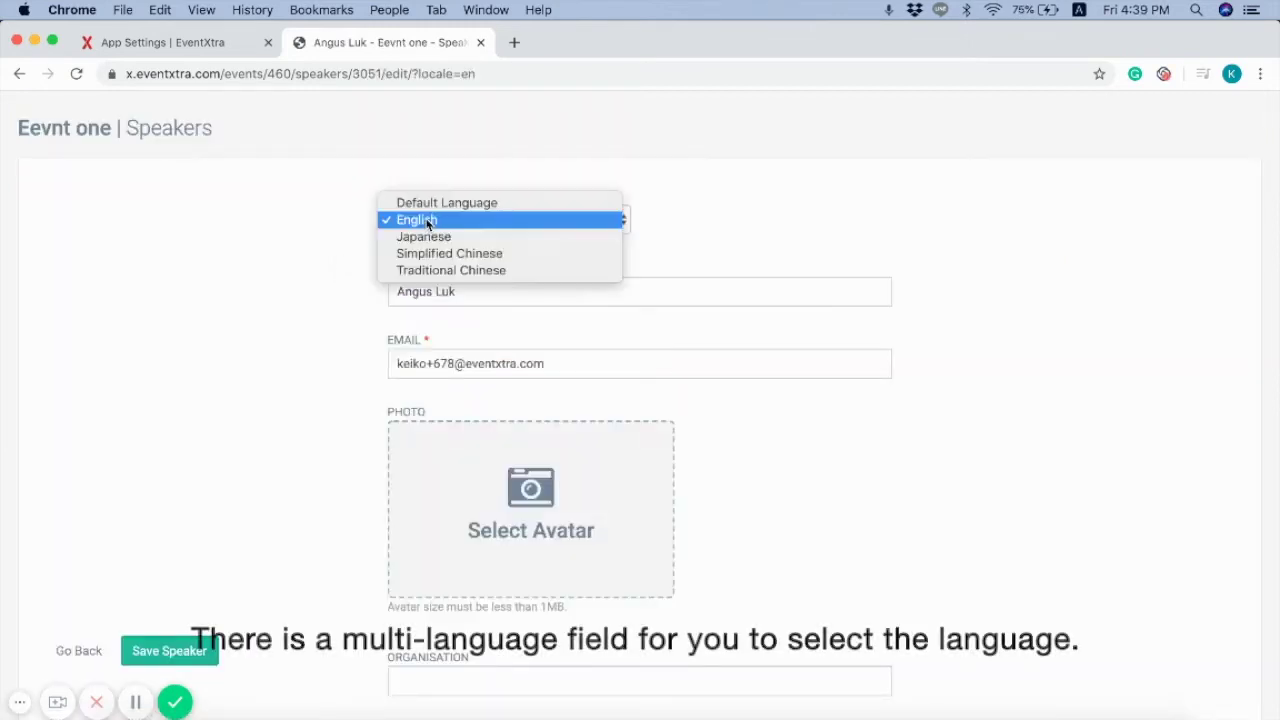
left_click(440, 270)
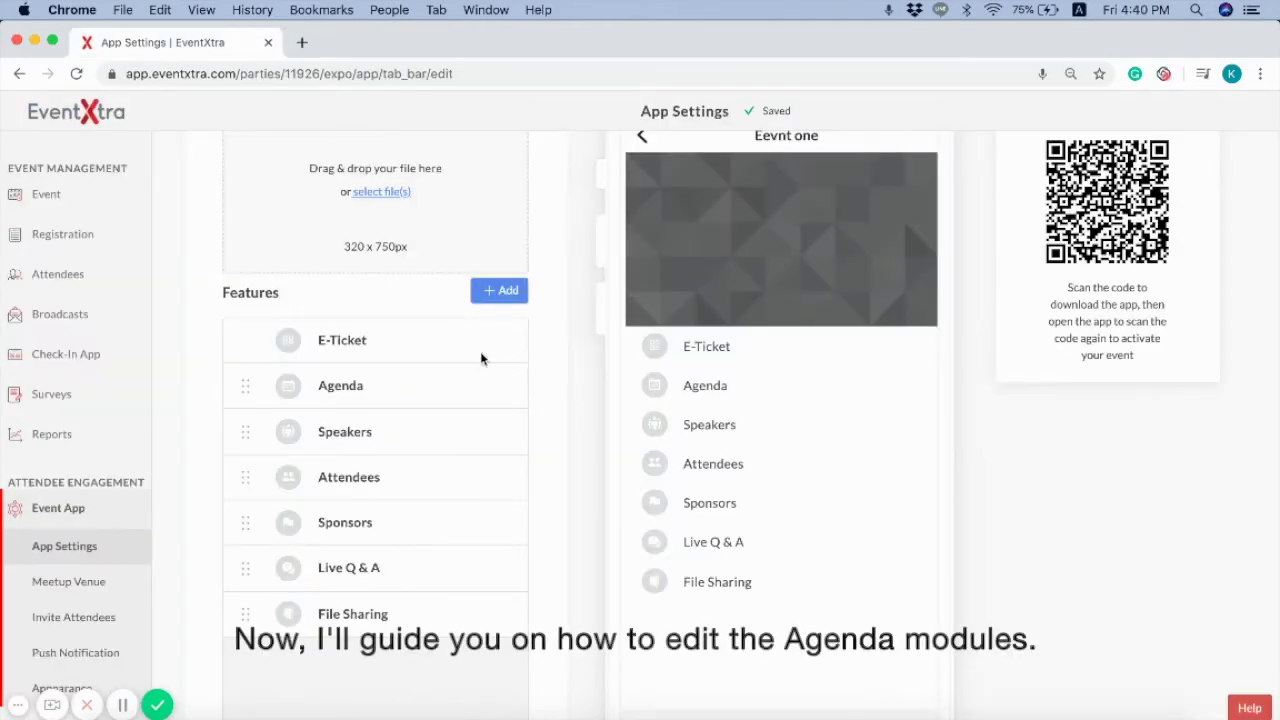
- Open the Agenda module's sessions panel and start a new session
mouse_move(466, 390)
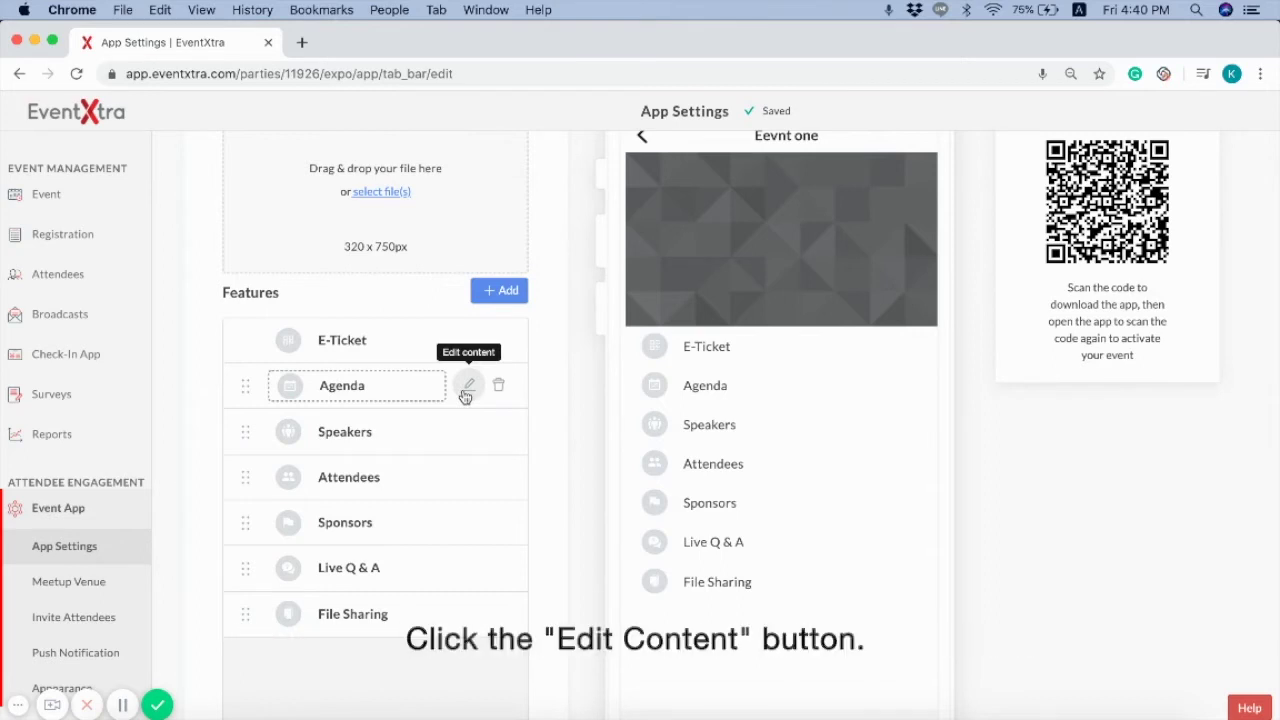
left_click(466, 390)
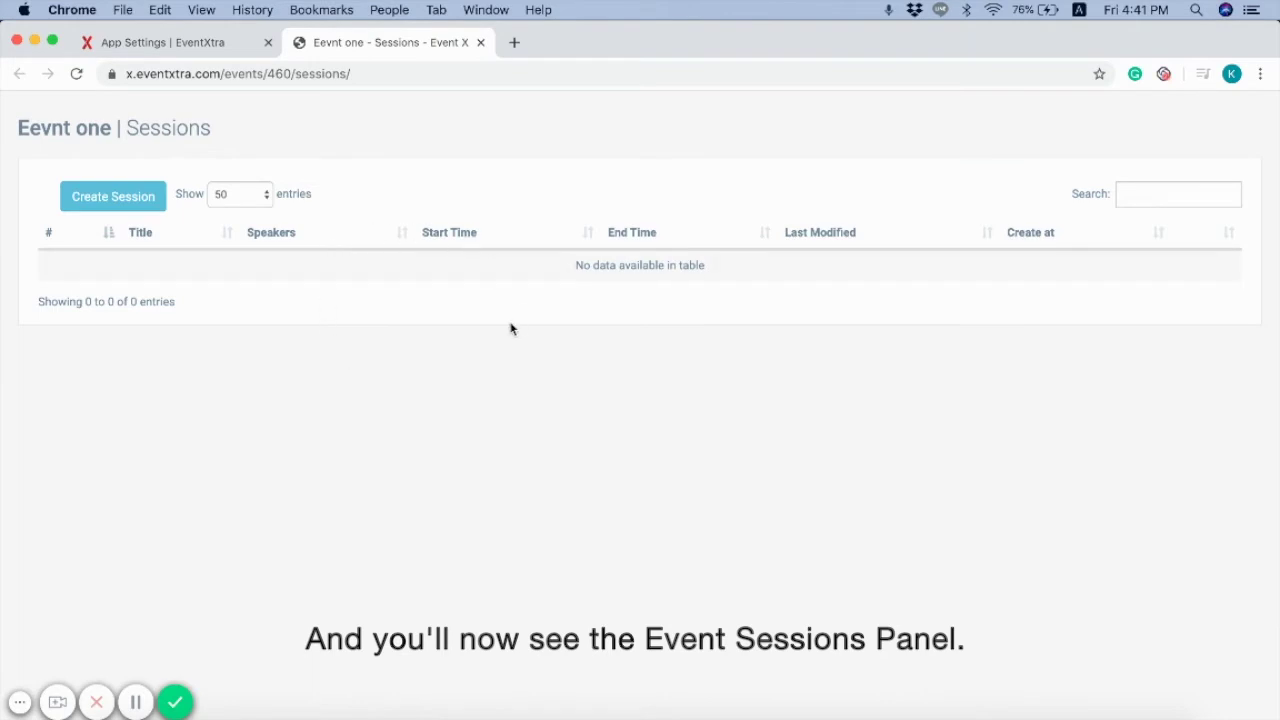
left_click(153, 210)
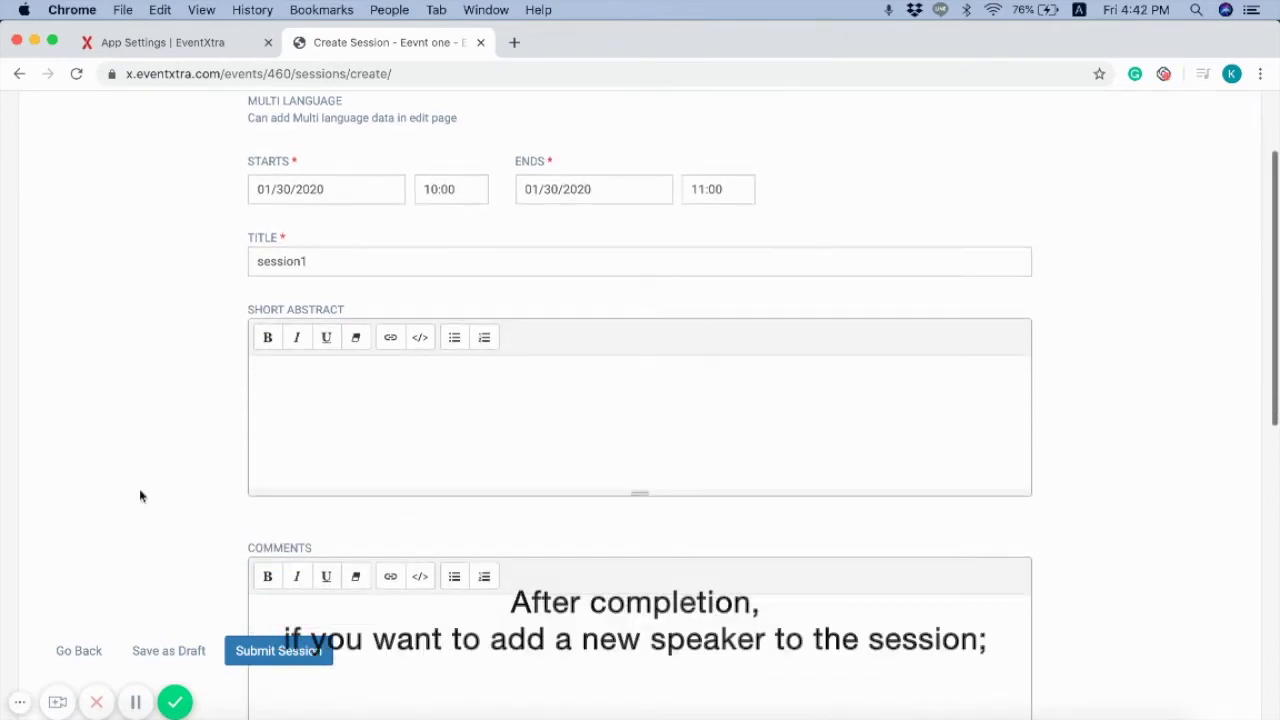
scroll(140, 496, "down", 5)
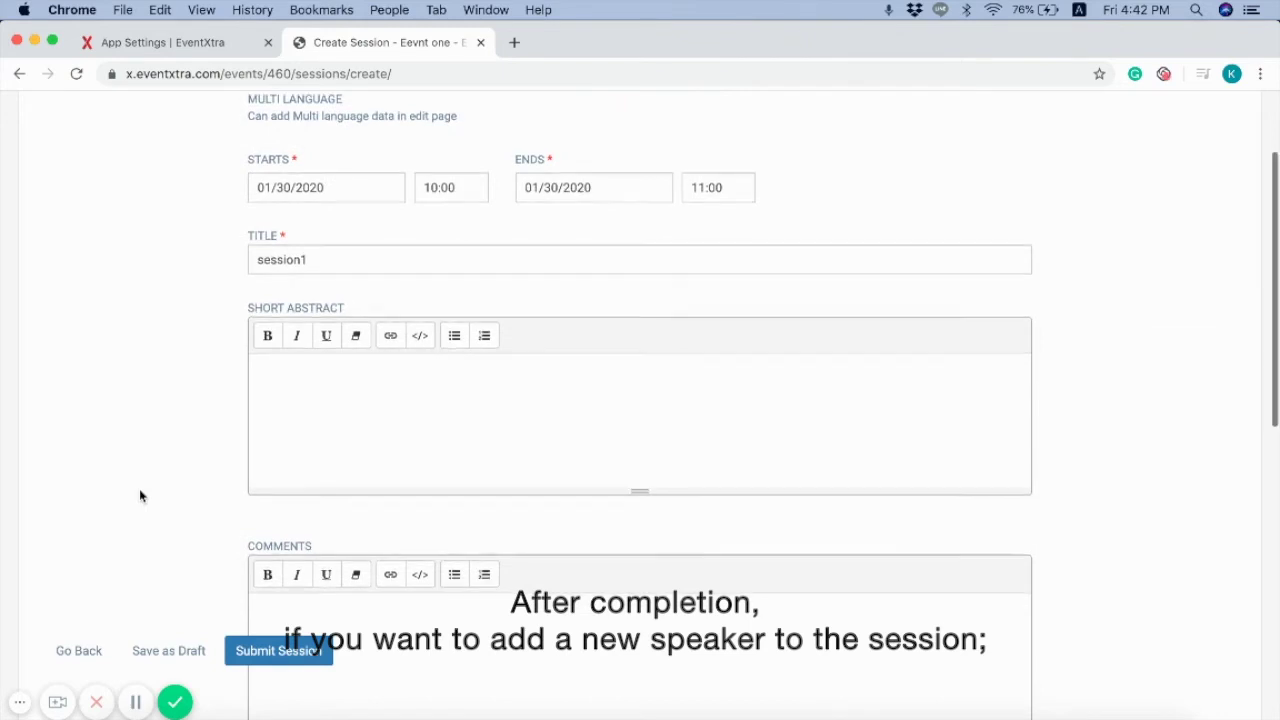
scroll(140, 496, "down", 5)
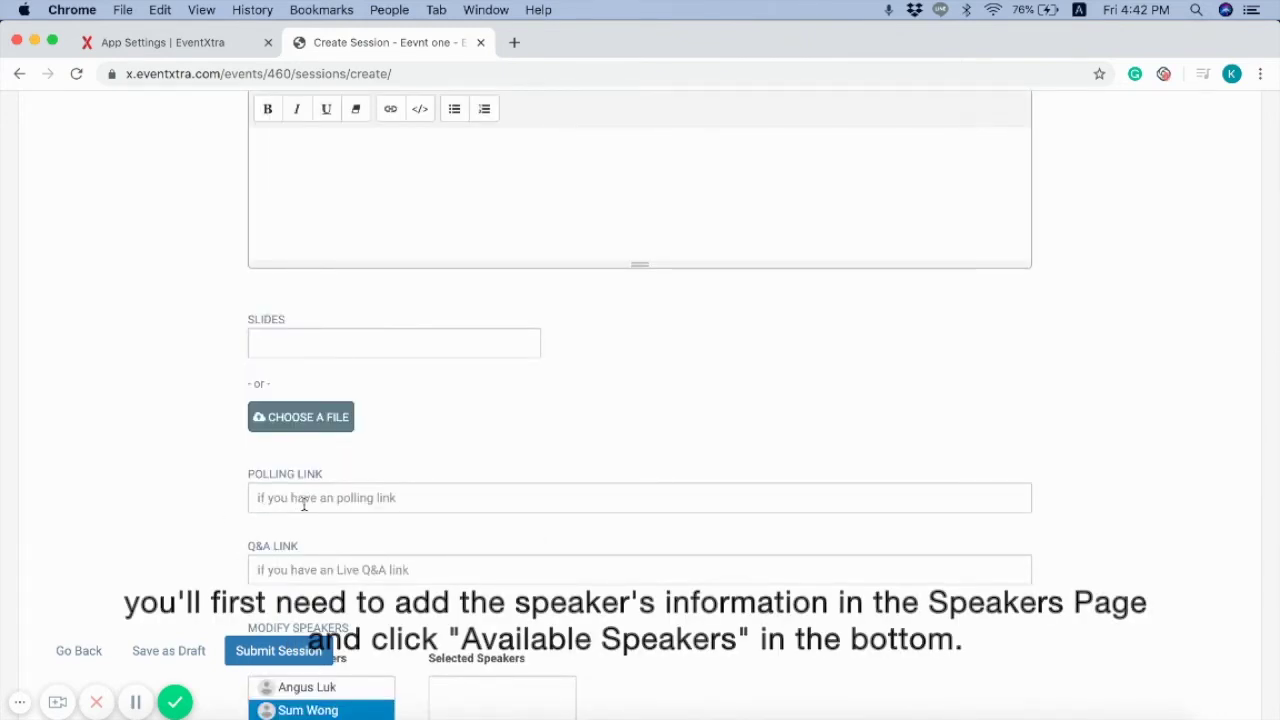
scroll(287, 490, "down", 3)
scroll(286, 489, "down", 2)
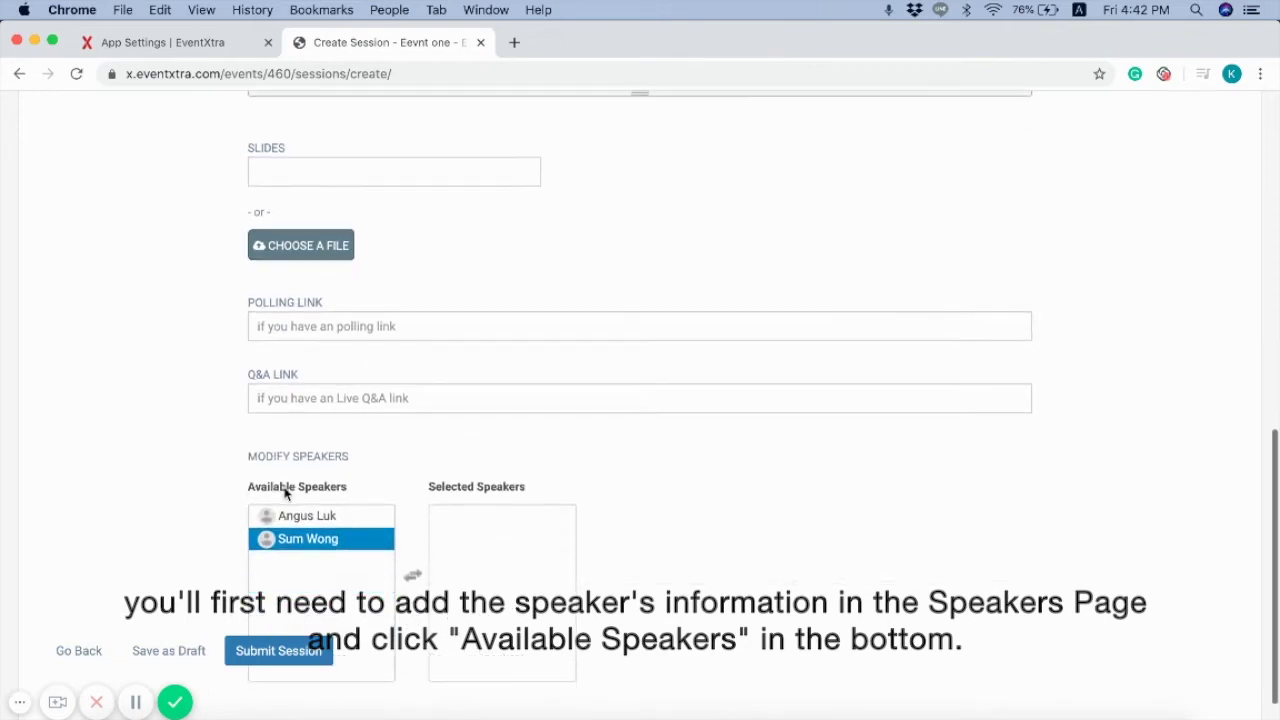
left_click(263, 516)
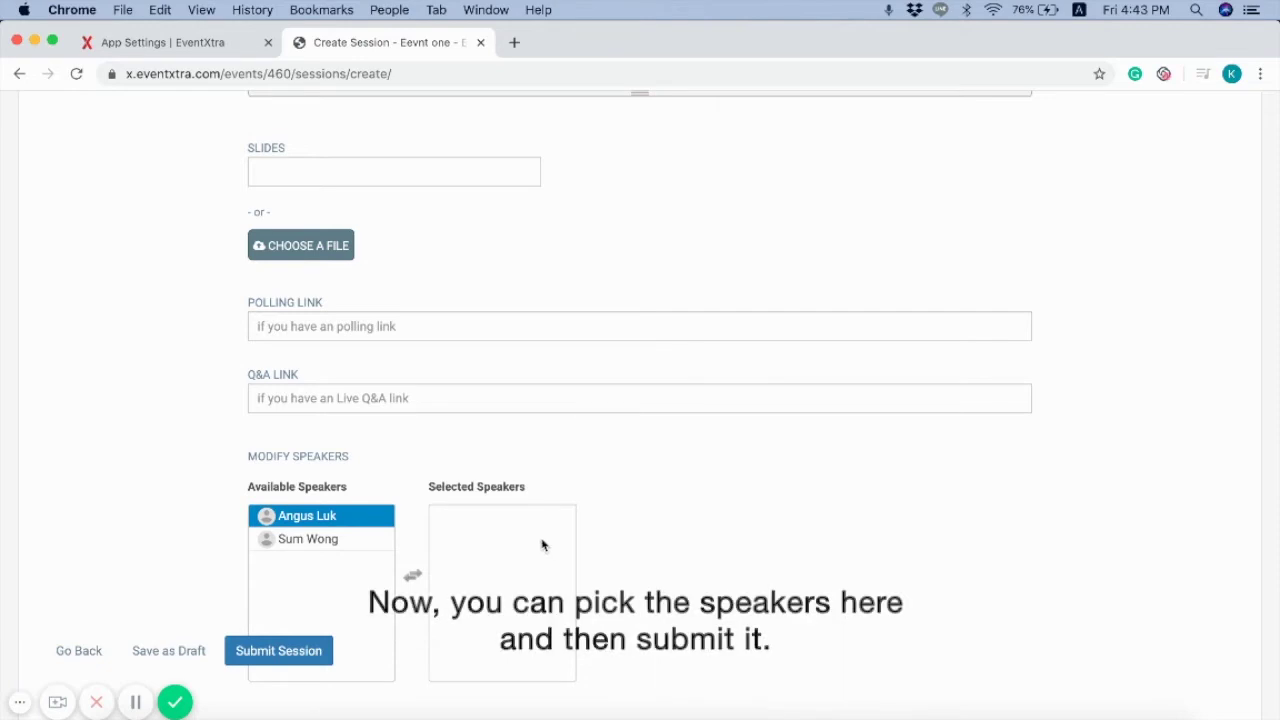
double_click(322, 516)
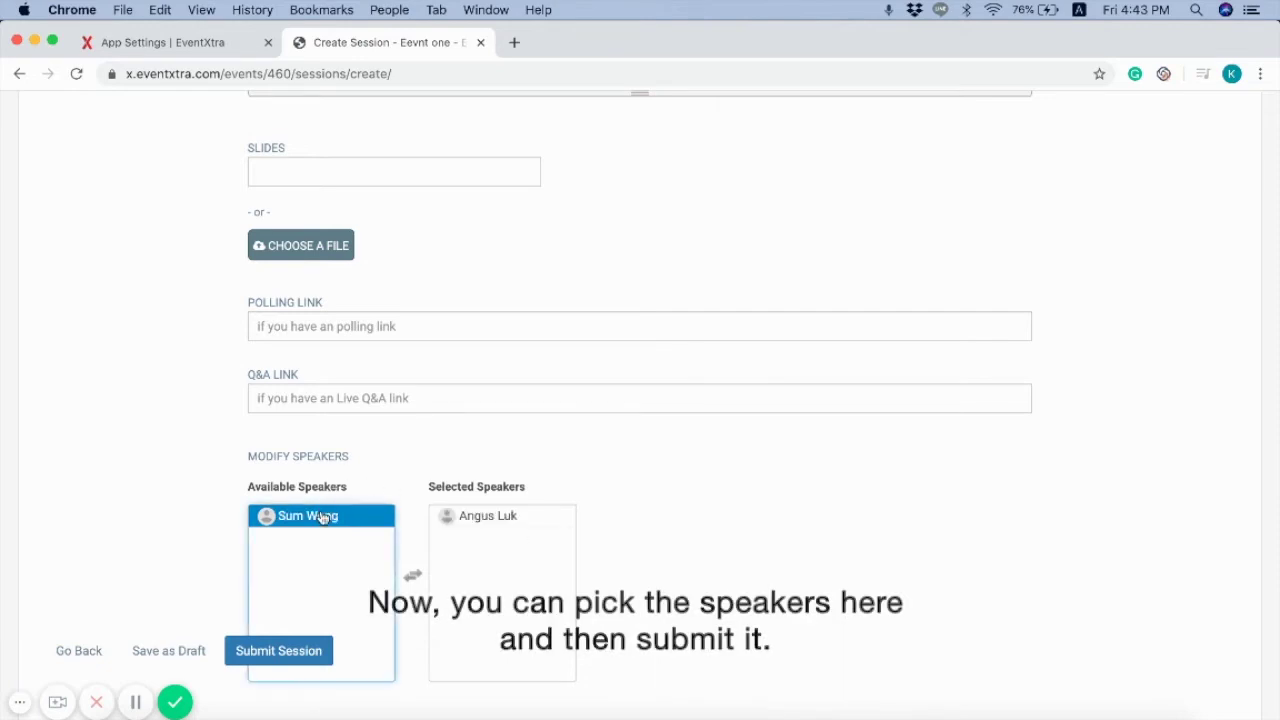
left_click(470, 515)
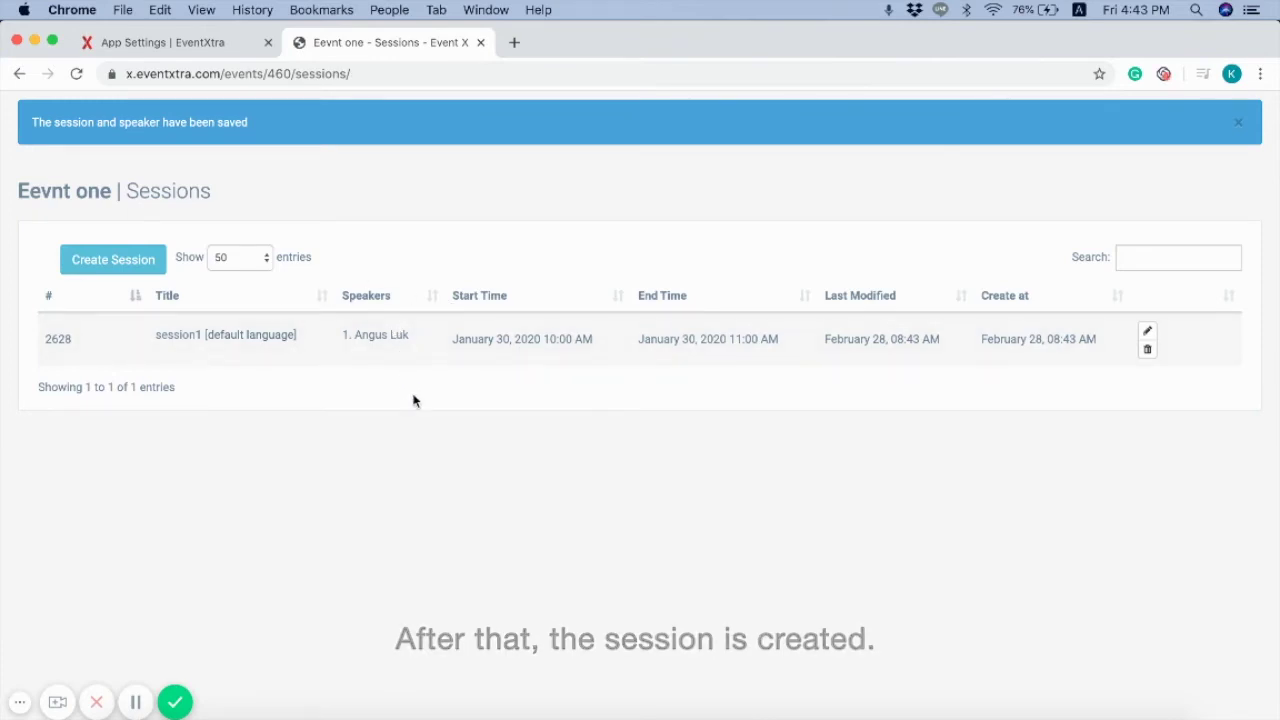
- Open session1 for editing and switch it to its Traditional Chinese version
left_click(1148, 332)
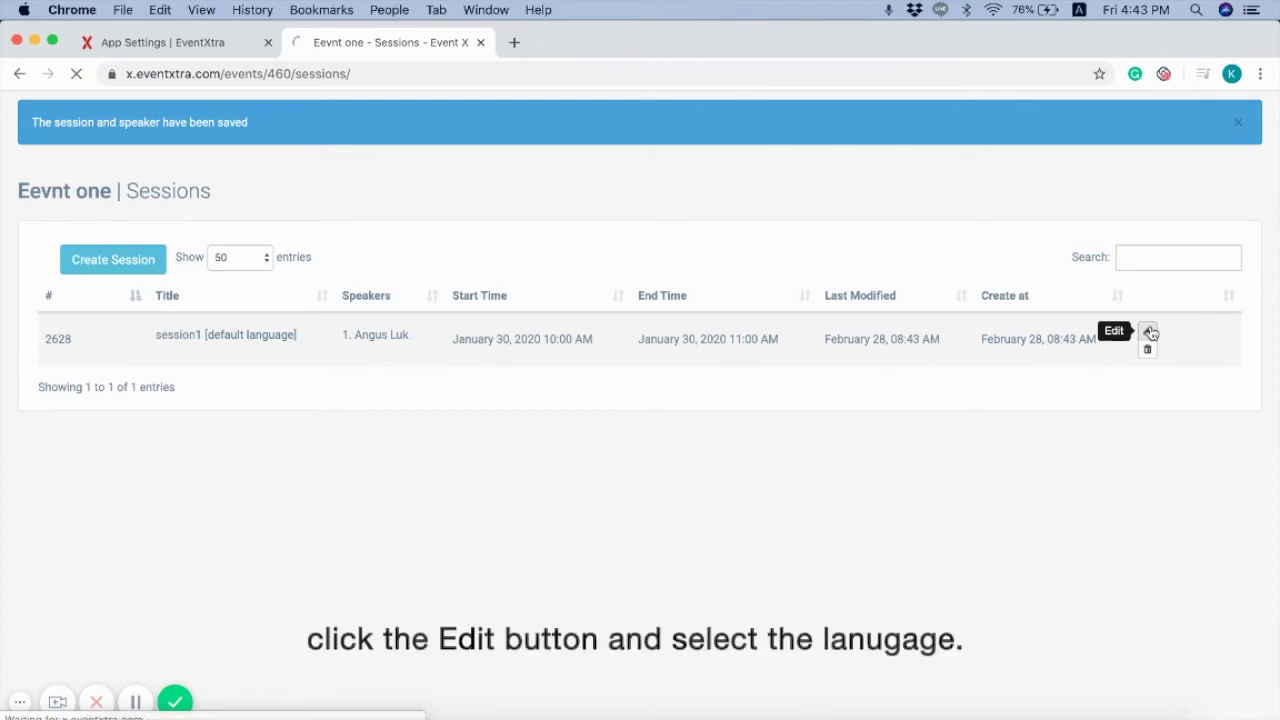
left_click(478, 261)
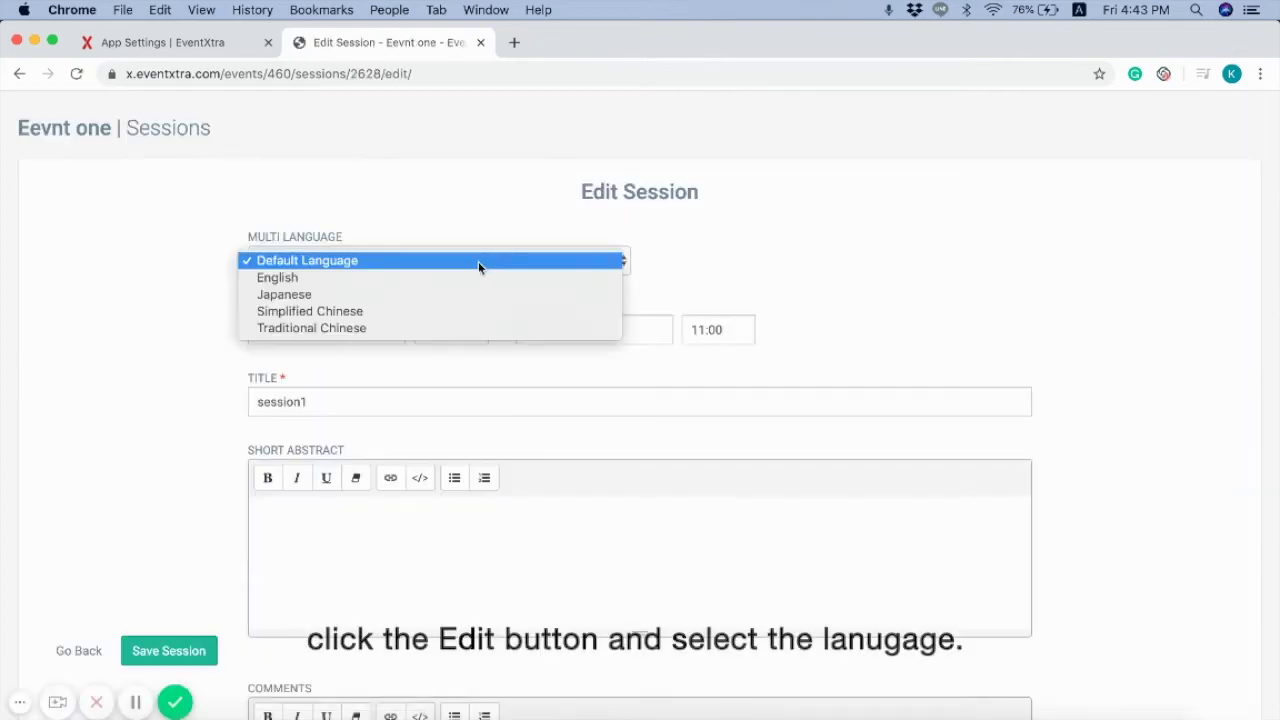
left_click(475, 330)
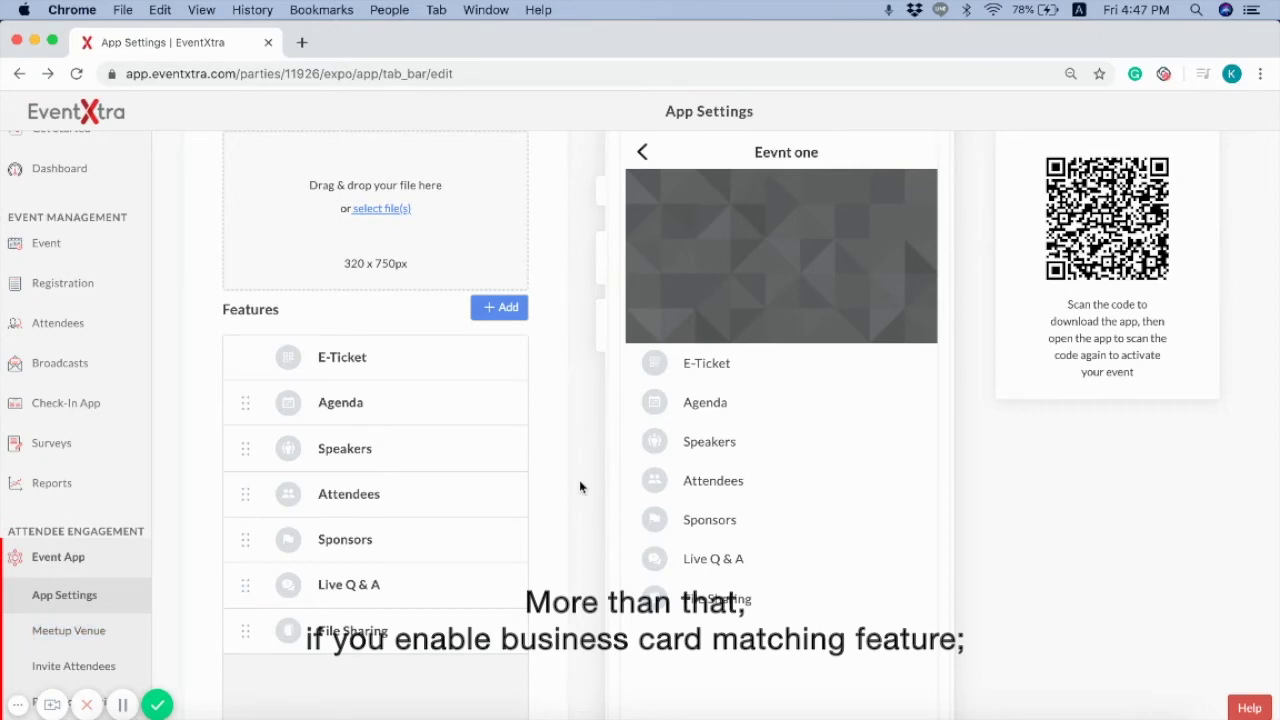
mouse_move(493, 489)
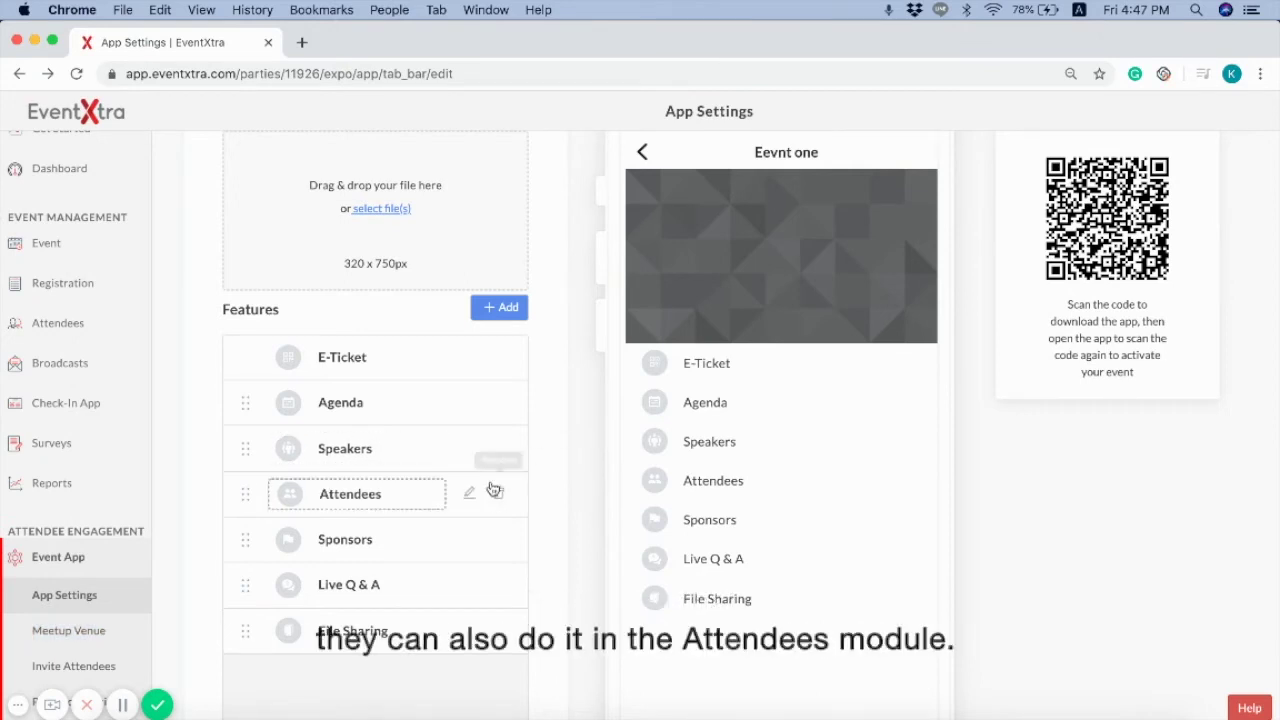
- Create meetup venue 'Meeting one' with its 09:00–10:00 time slots marked unavailable
right_click(114, 637)
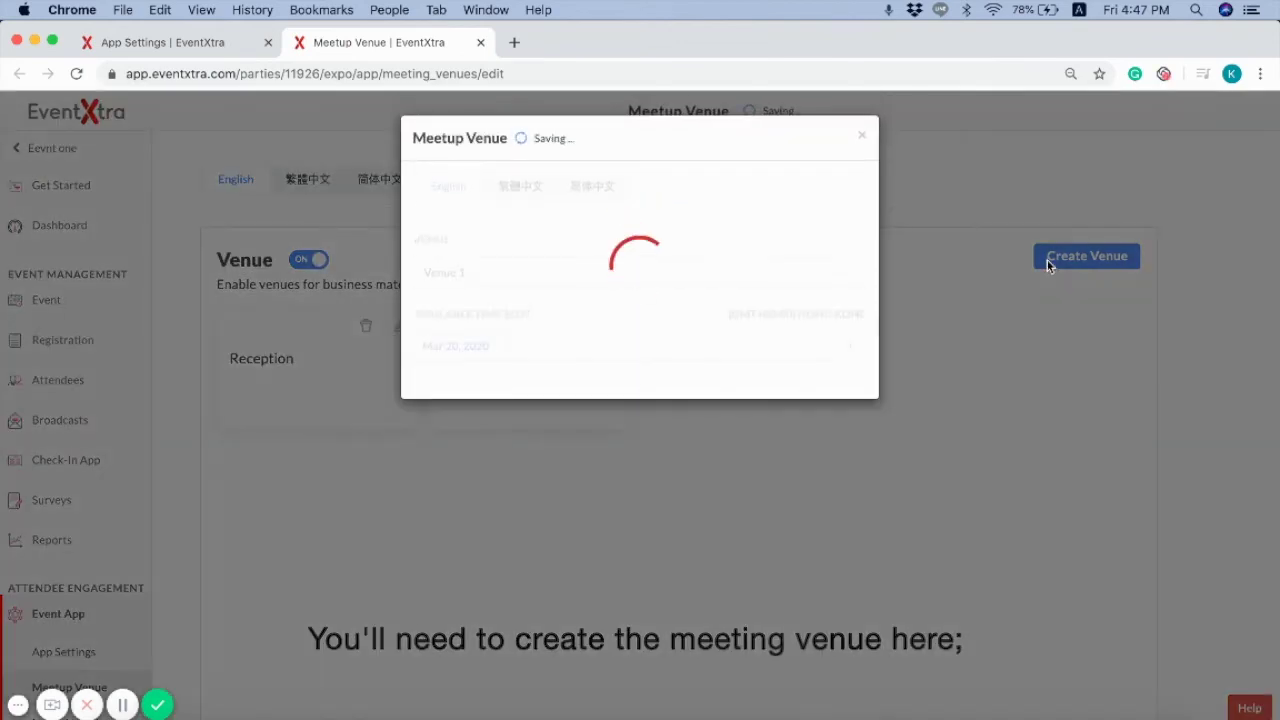
left_click(484, 272)
type("Meeting one")
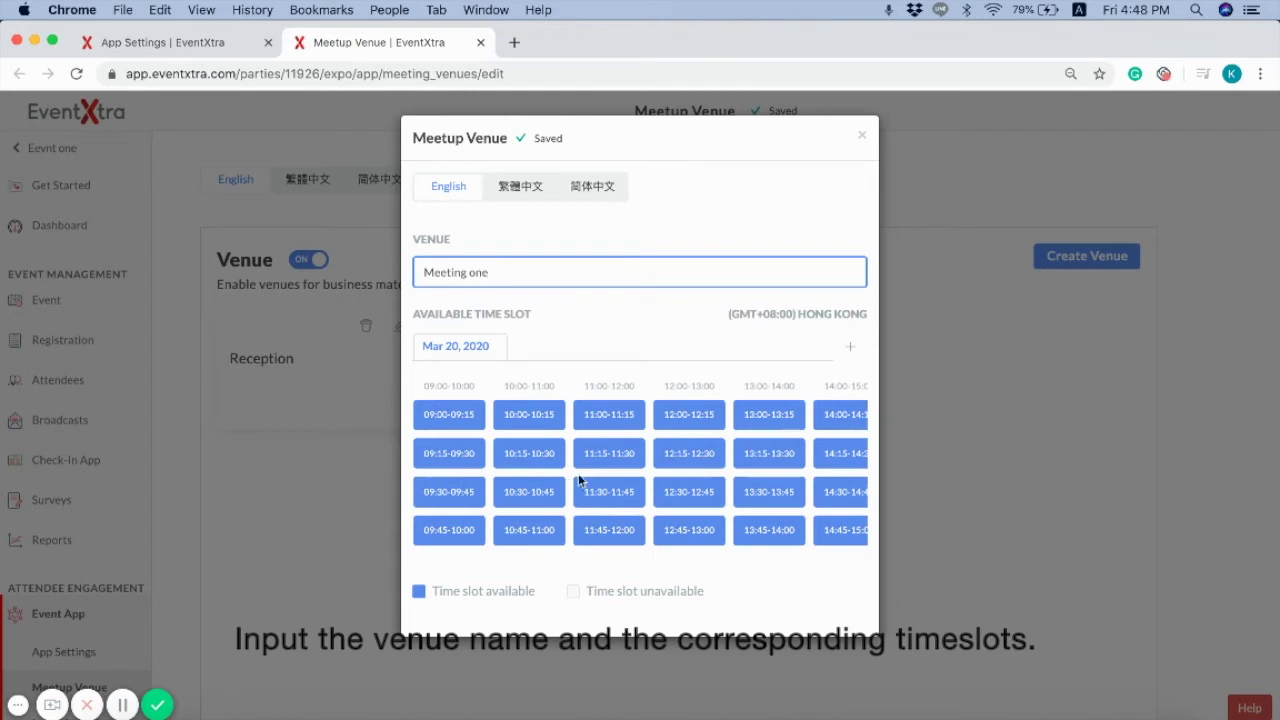
left_click(689, 453)
scroll(659, 469, "right", 1)
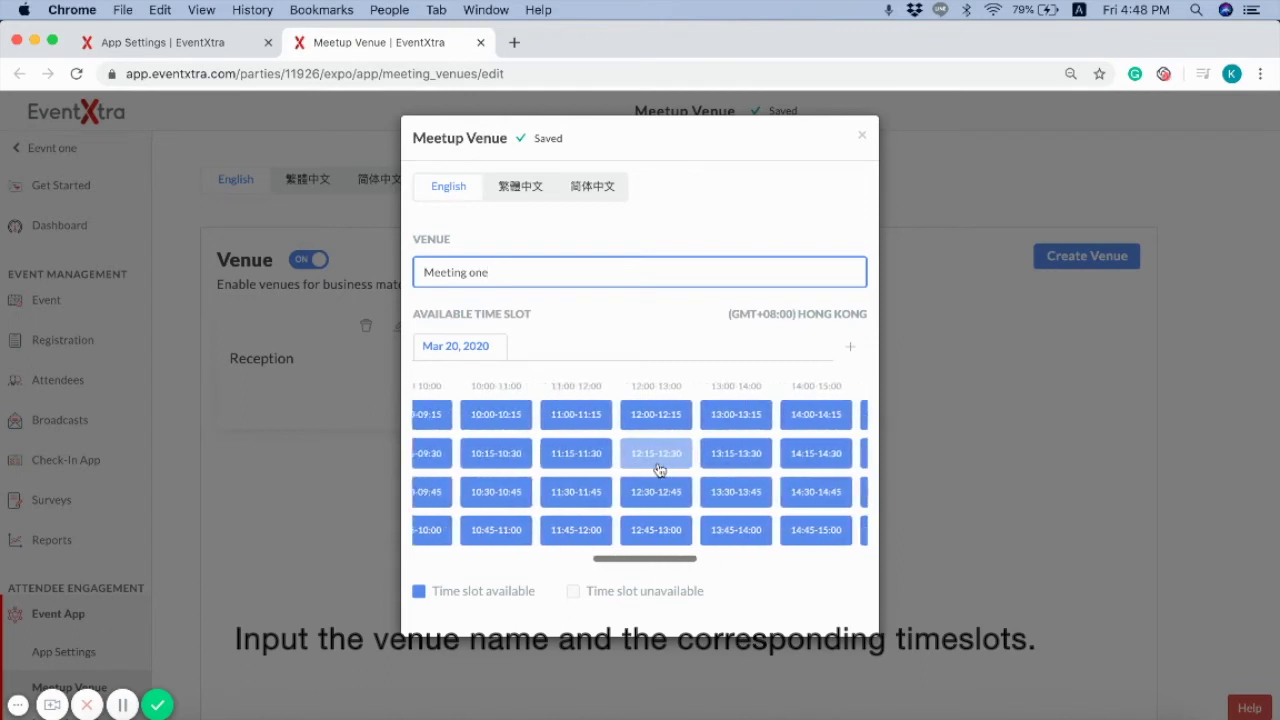
scroll(600, 470, "left", 1)
left_click_drag(476, 414, 480, 530)
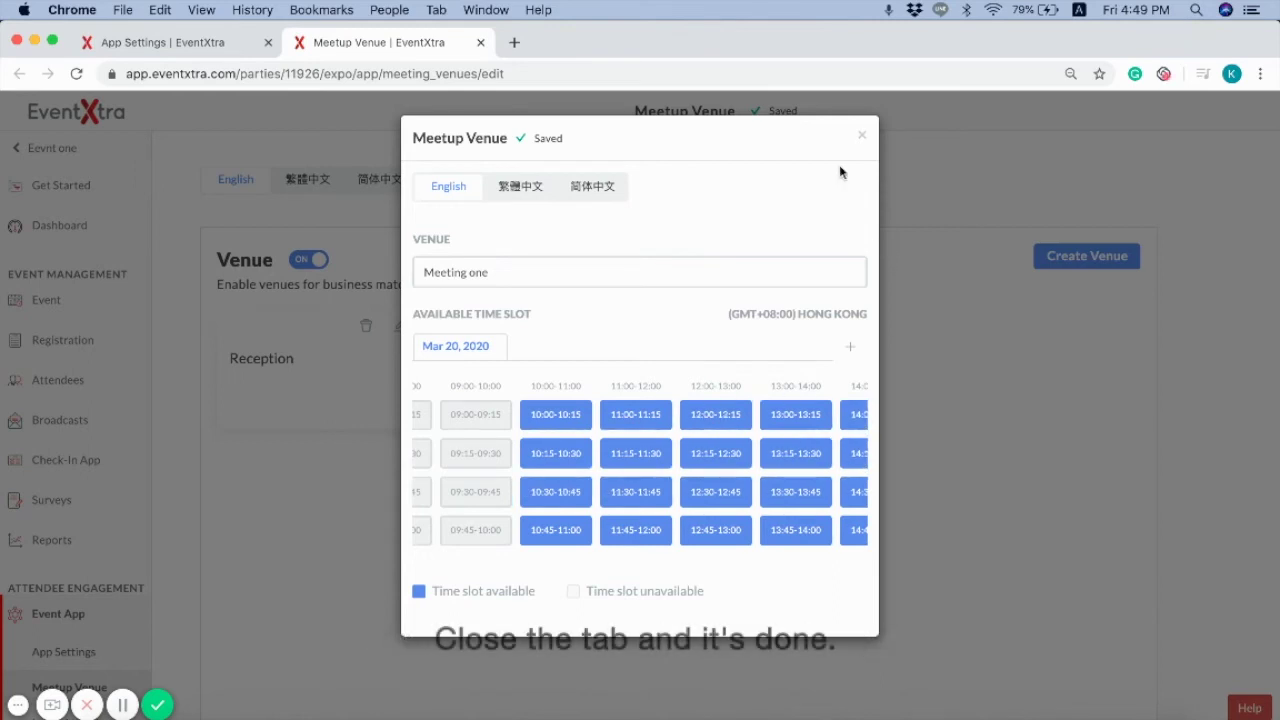
- Close the venue dialog, then reopen Meeting one in its Traditional Chinese version
left_click(864, 137)
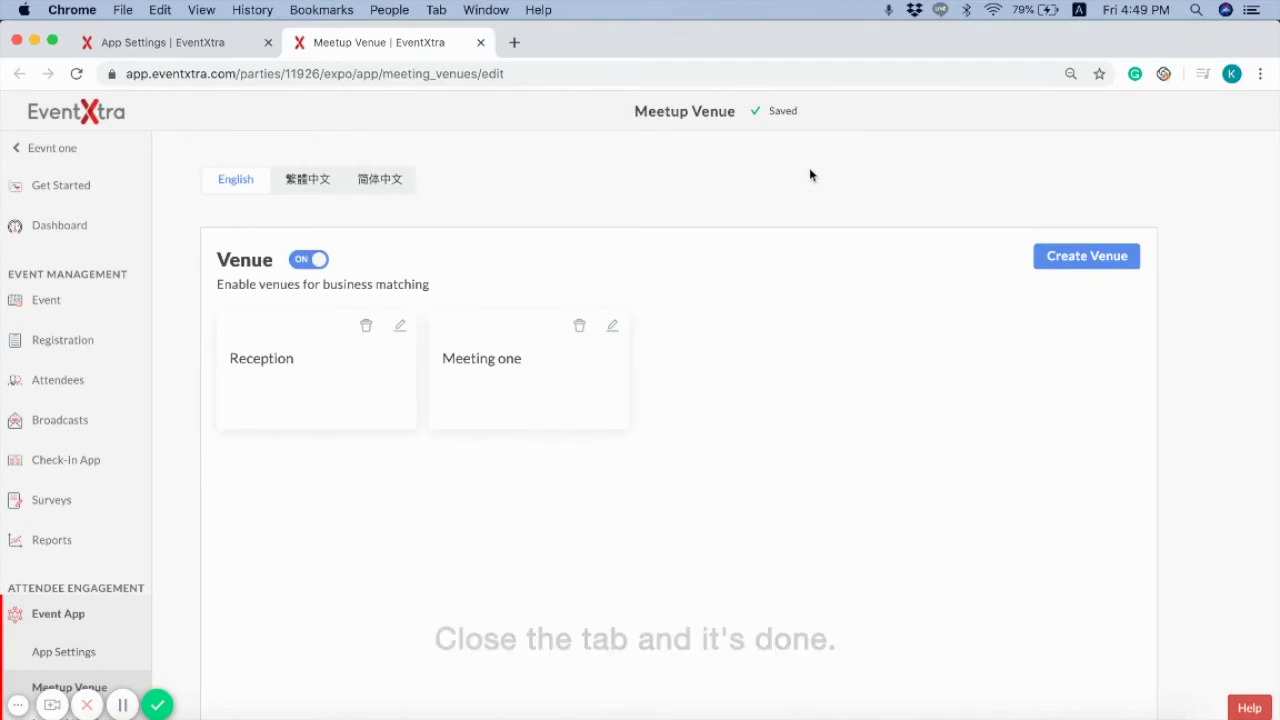
left_click(612, 325)
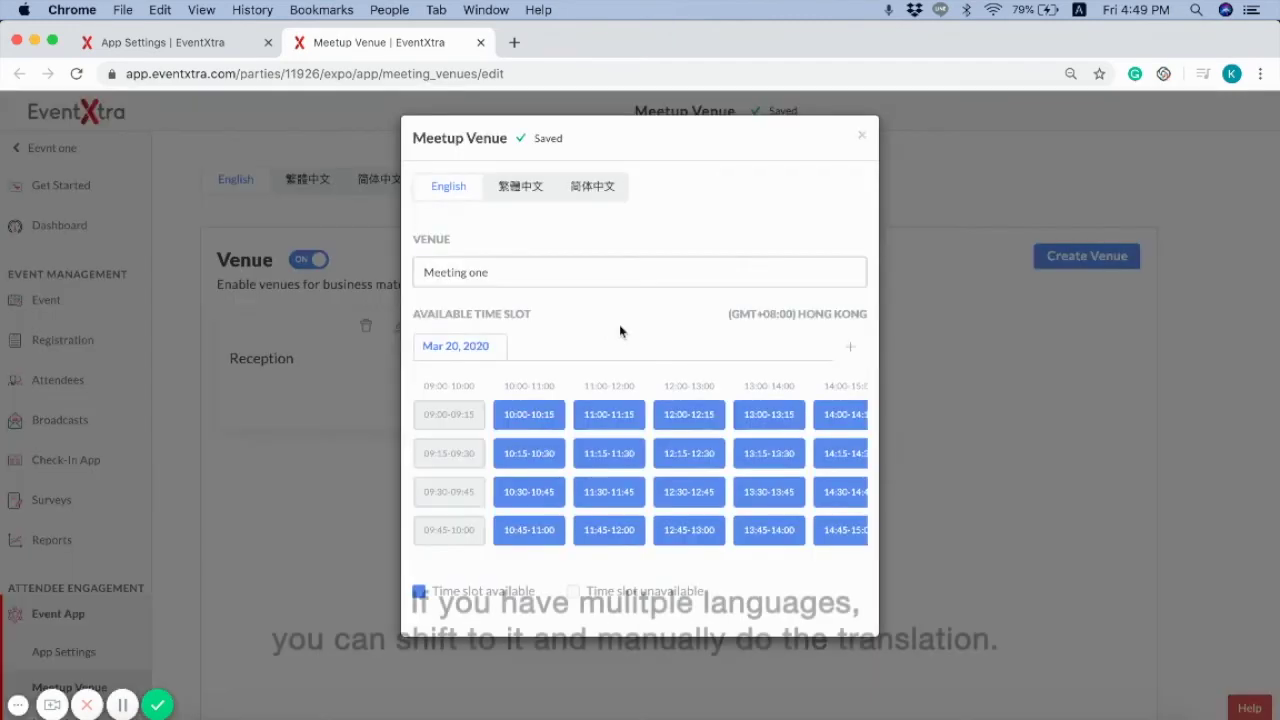
left_click(520, 188)
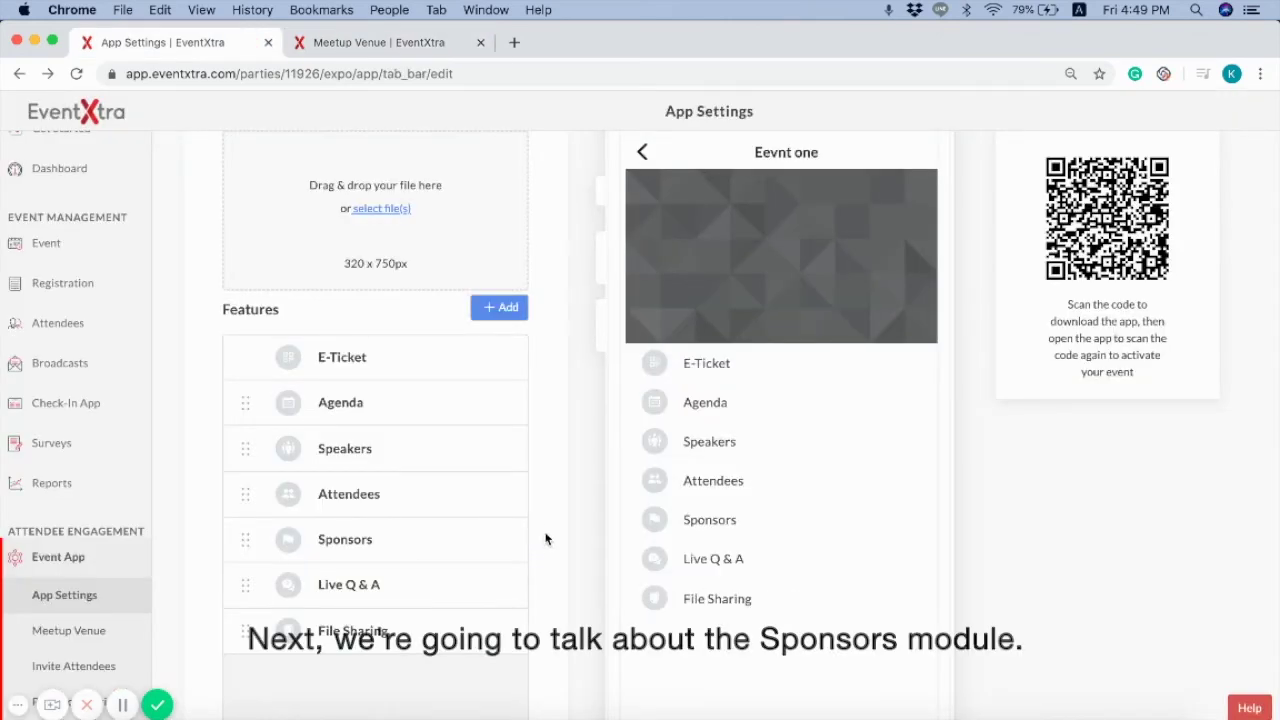
- Open the Sponsors content, confirm the Diamond level name, and start adding a Diamond sponsor
mouse_move(443, 538)
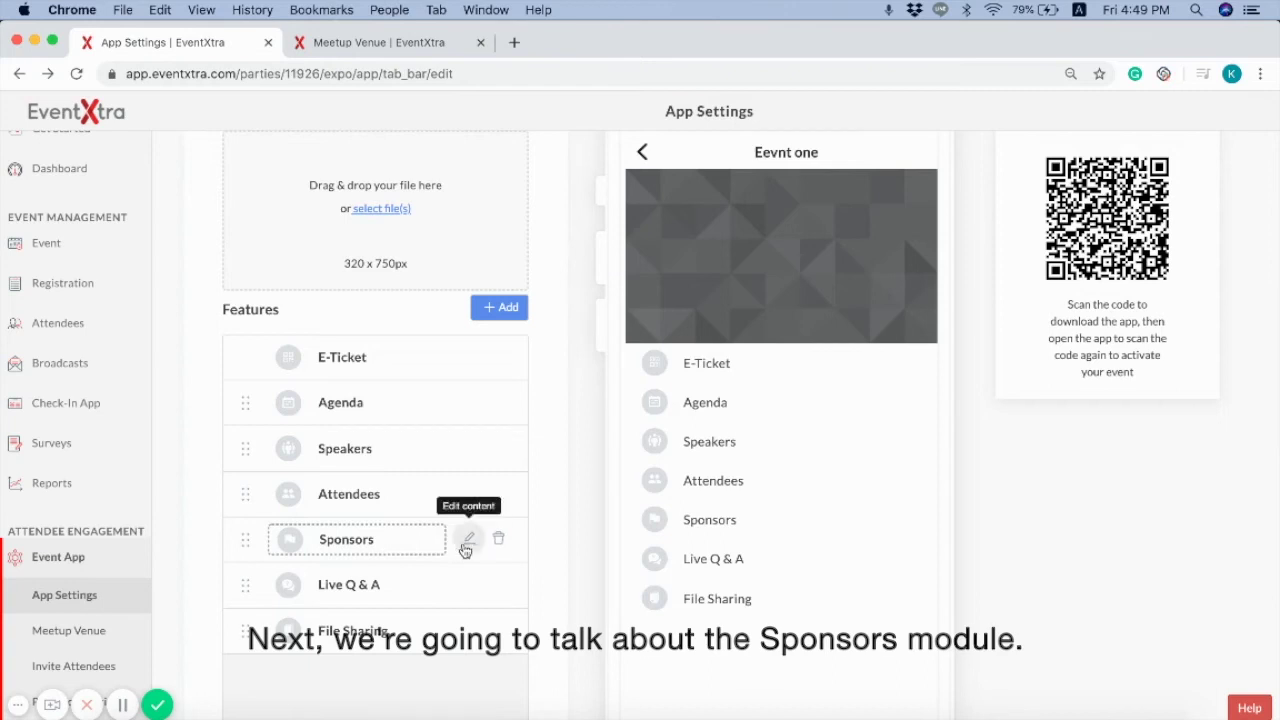
left_click(466, 542)
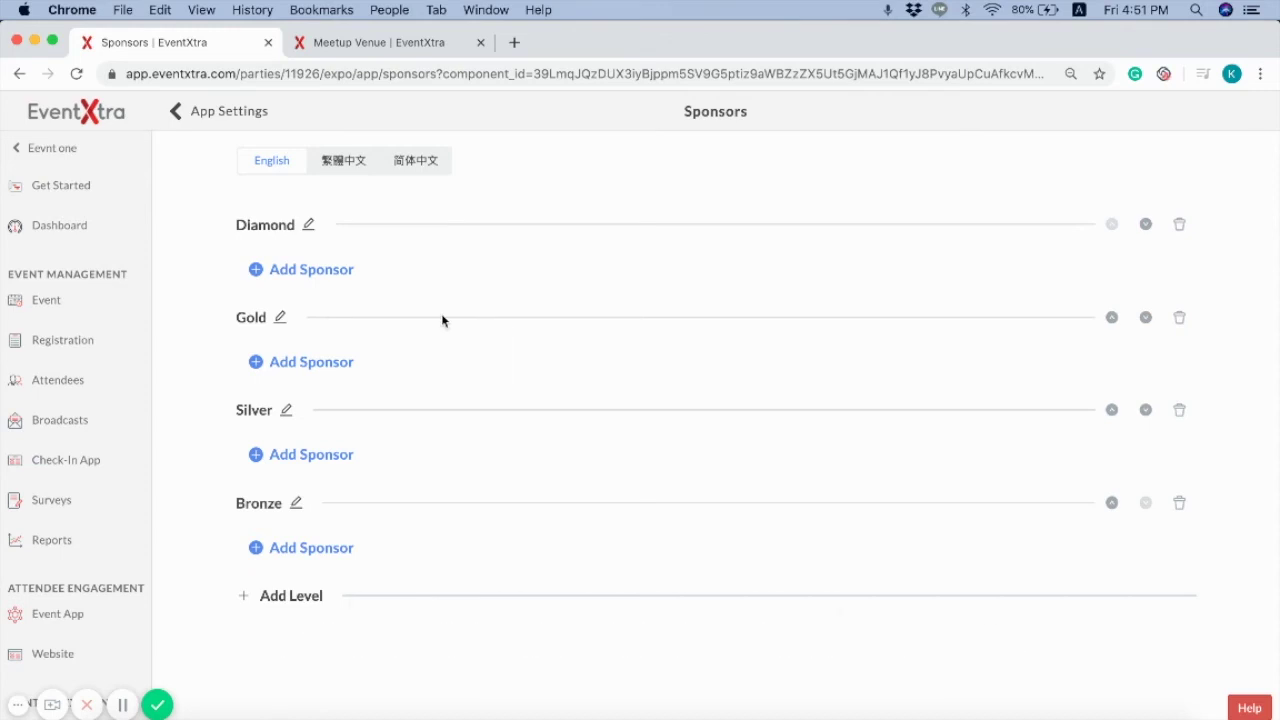
left_click(307, 228)
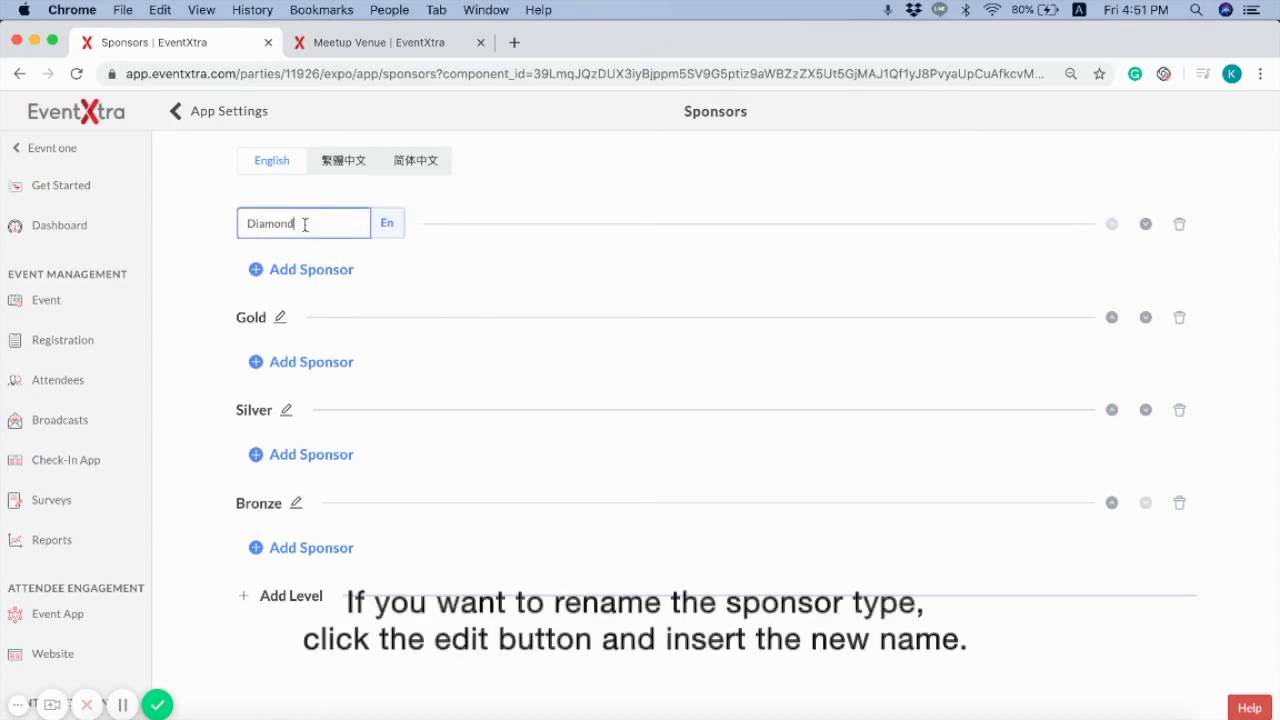
key("Return")
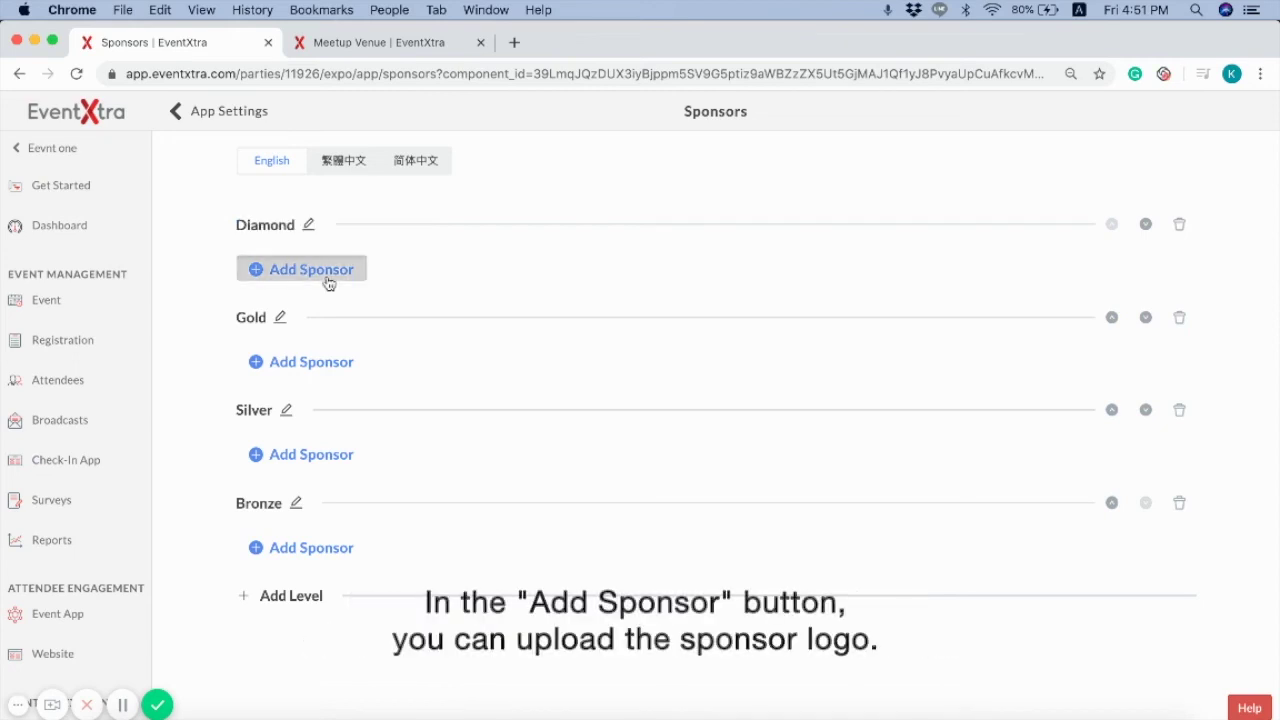
left_click(328, 271)
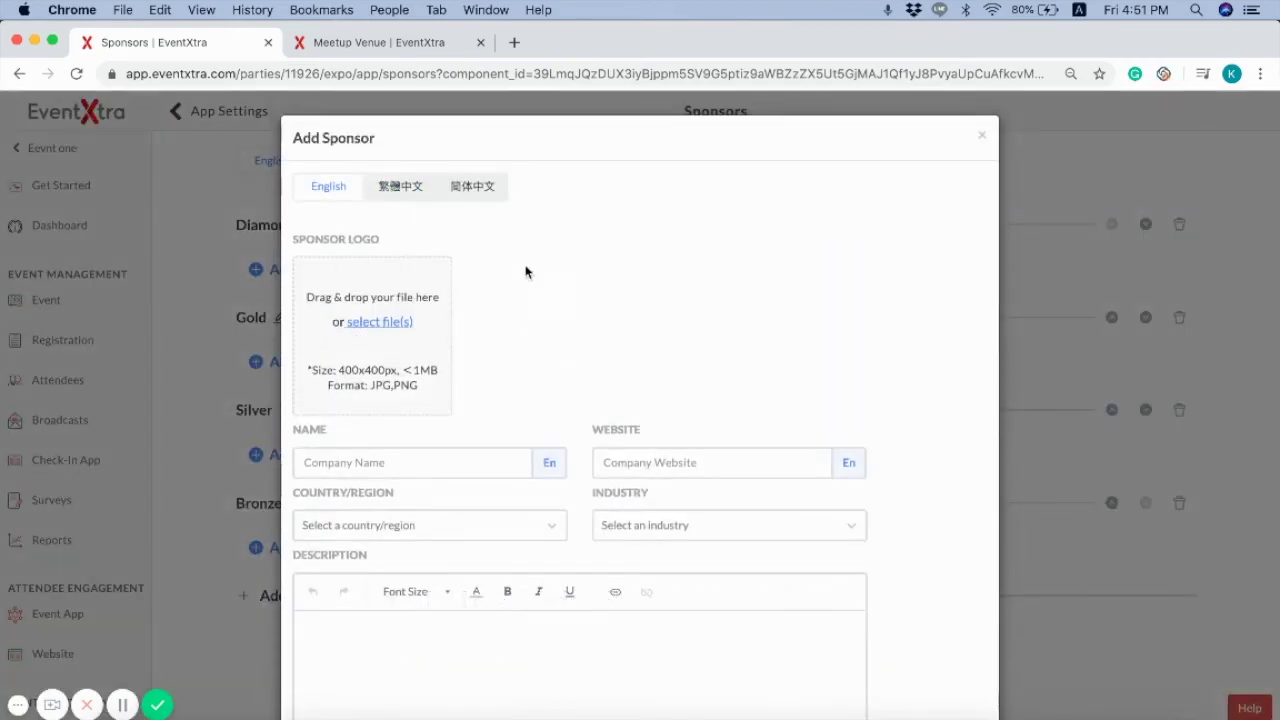
- Move the EventXtra sponsor card down into the Gold level
scroll(521, 326, "down", 2)
scroll(521, 326, "down", 3)
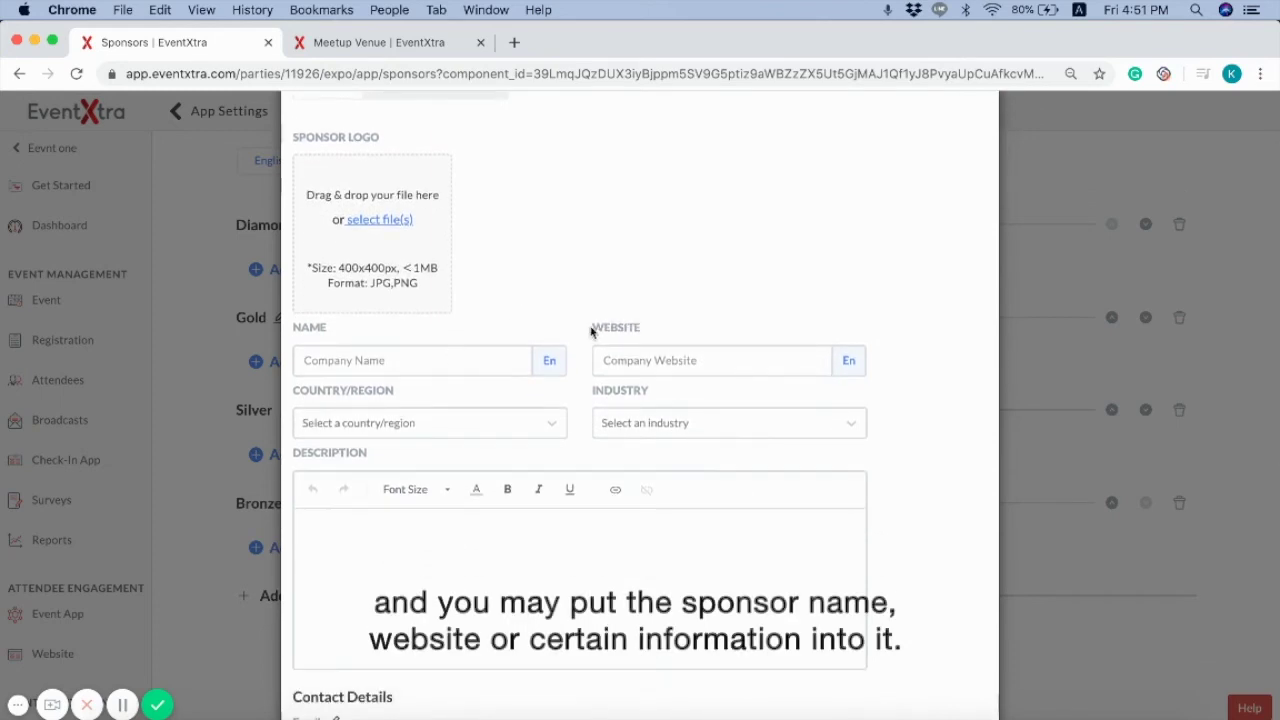
scroll(640, 343, "down", 14)
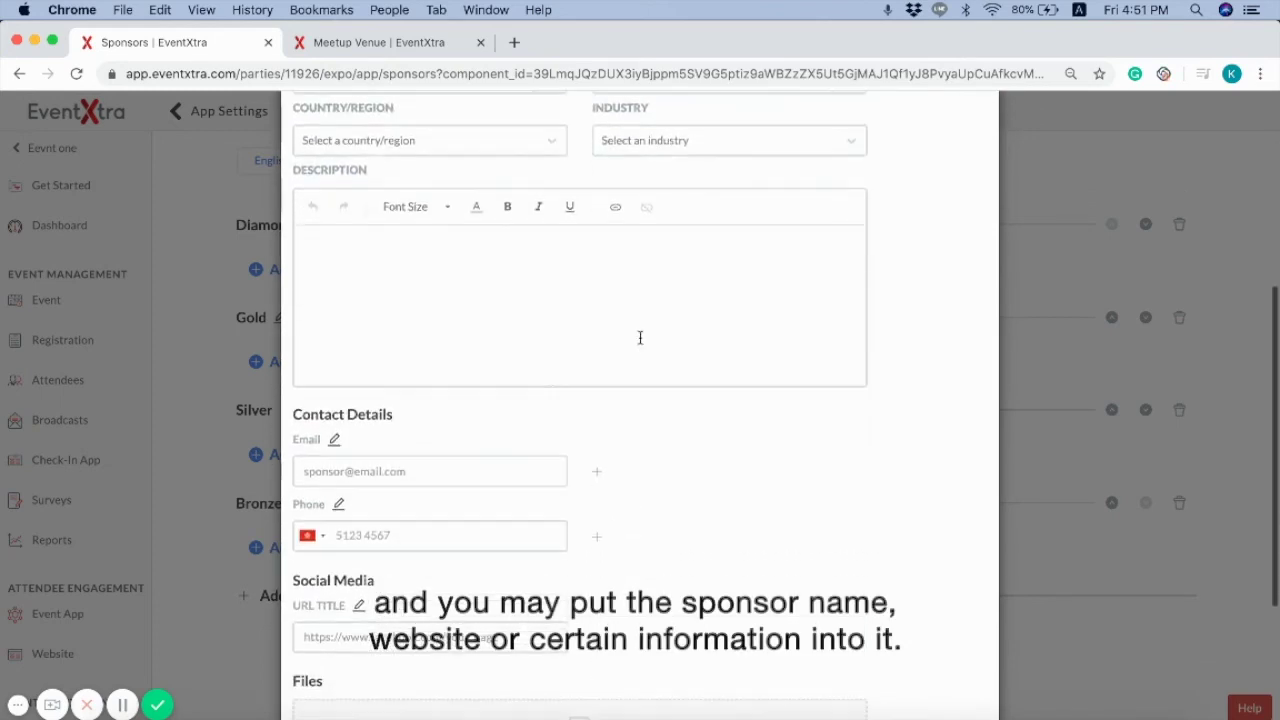
scroll(568, 460, "down", 12)
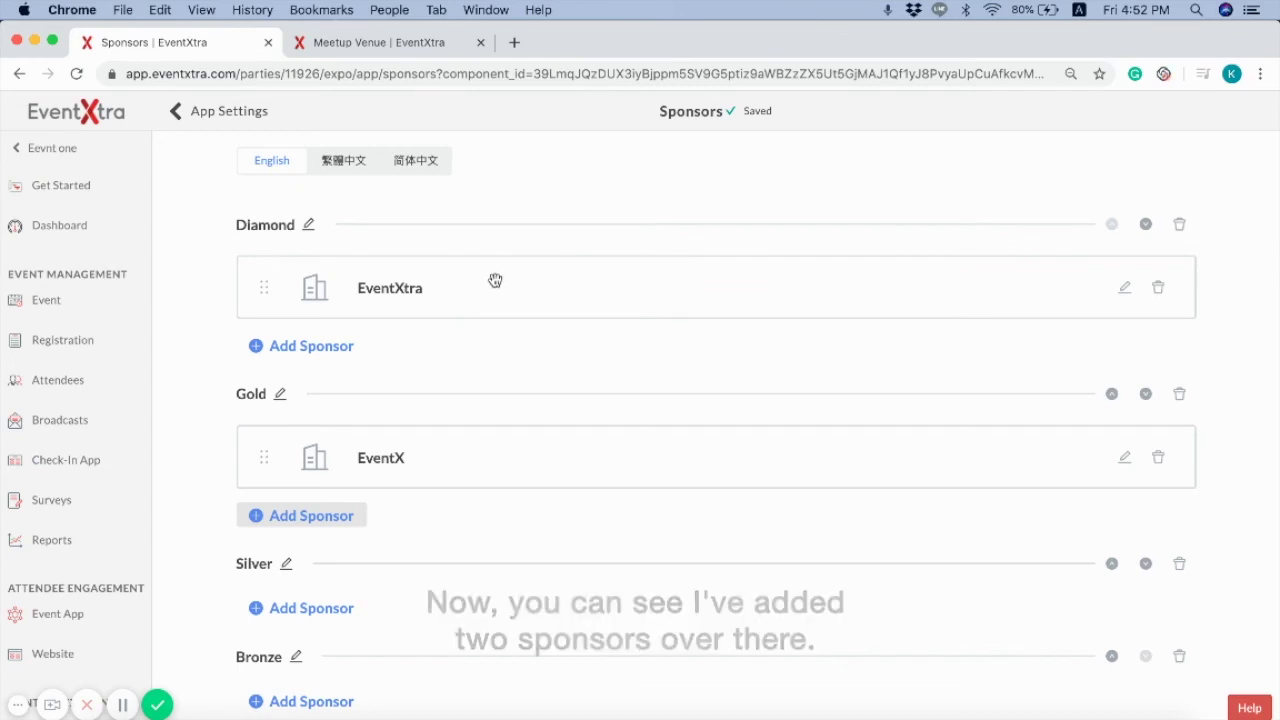
left_click_drag(491, 279, 498, 449)
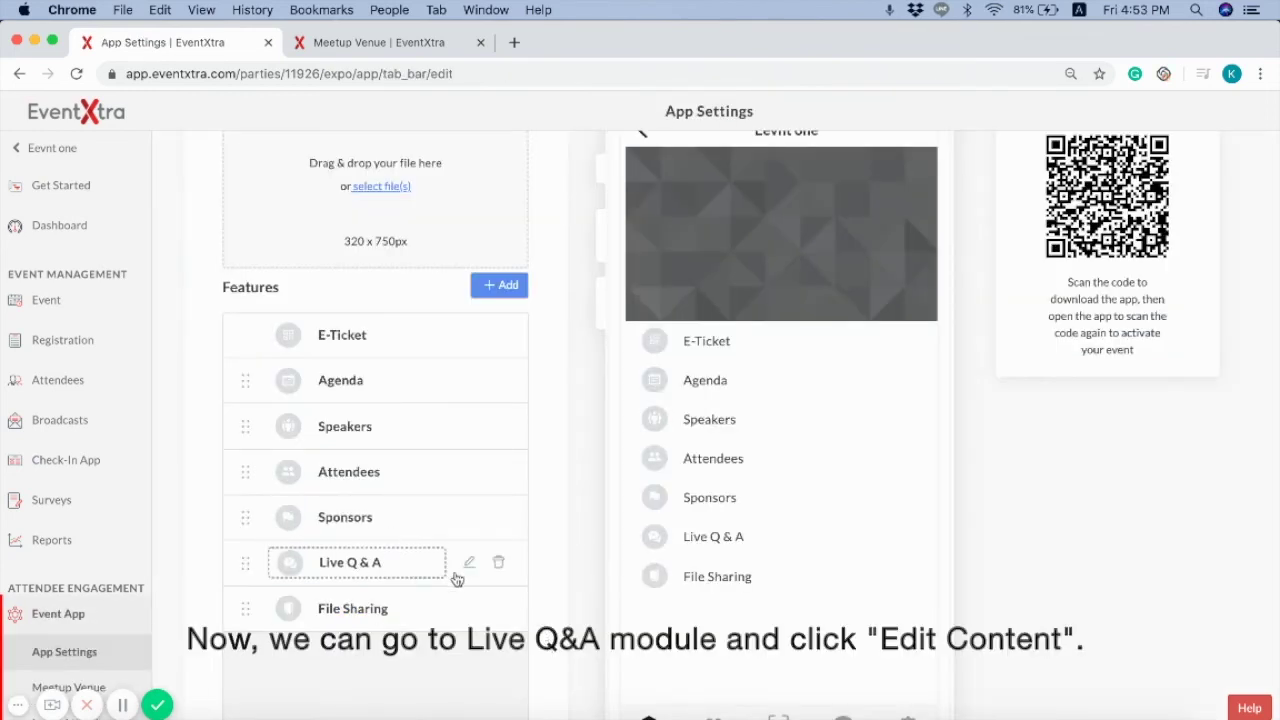
left_click(467, 563)
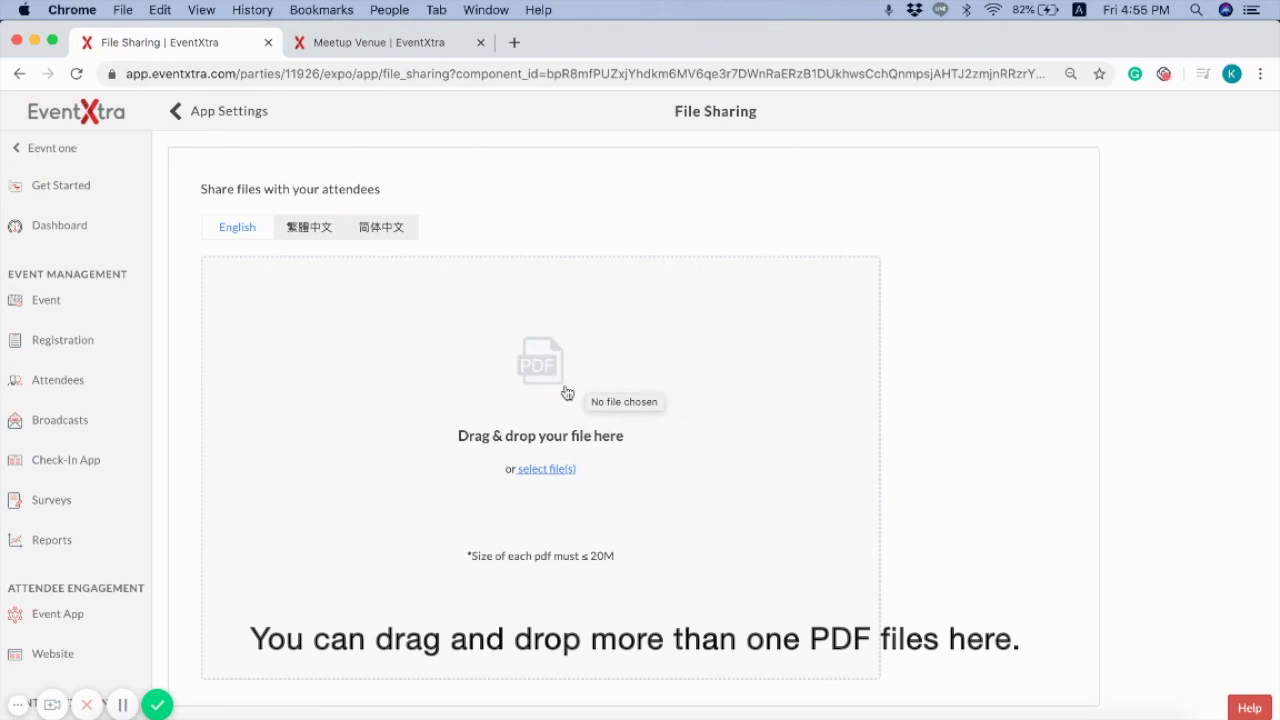
- Switch the File Sharing content to its 繁體中文 (Traditional Chinese) version
left_click(342, 229)
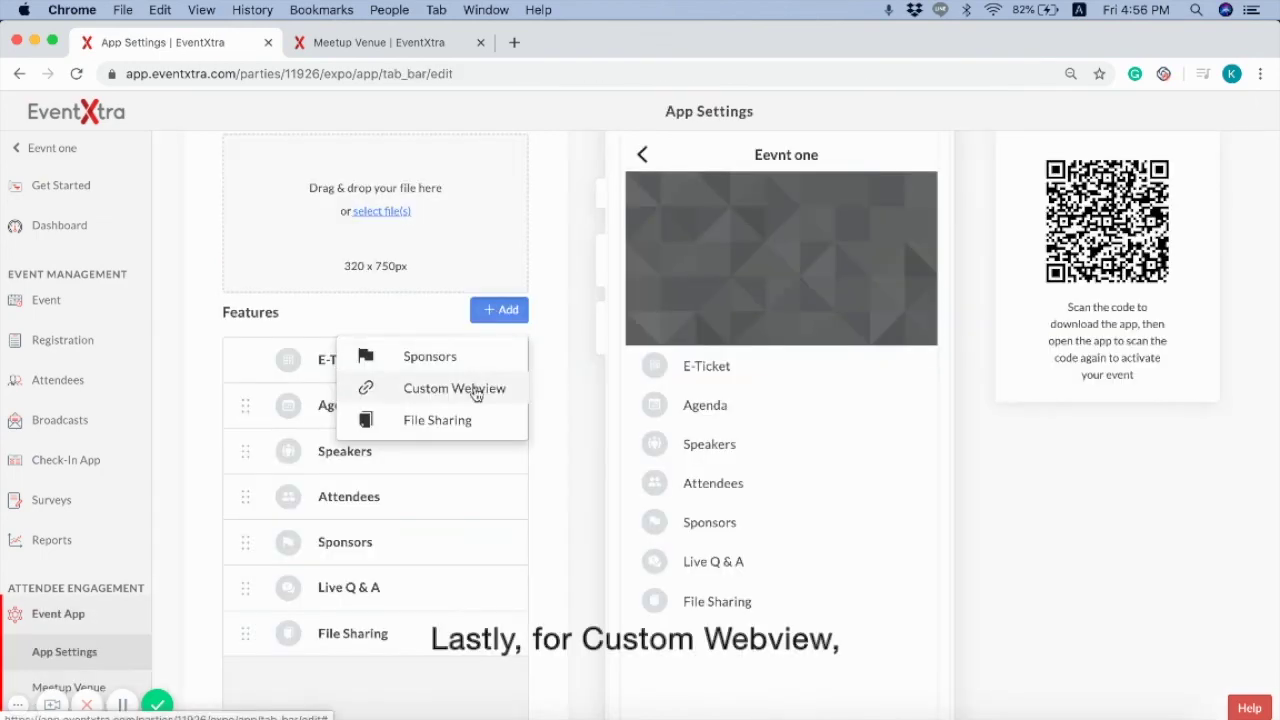
- Add a Custom Webview module labelled 'Custom Webview' with the URL left empty, and confirm
left_click(475, 391)
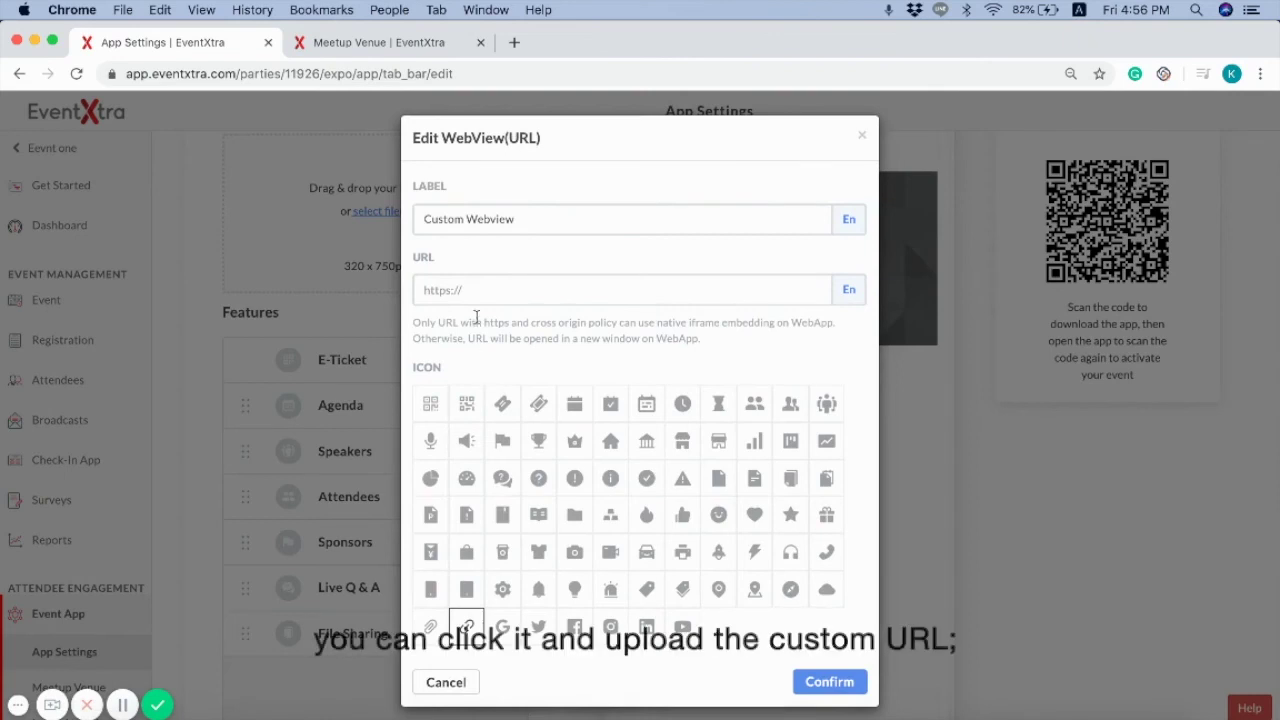
left_click(539, 289)
left_click(553, 220)
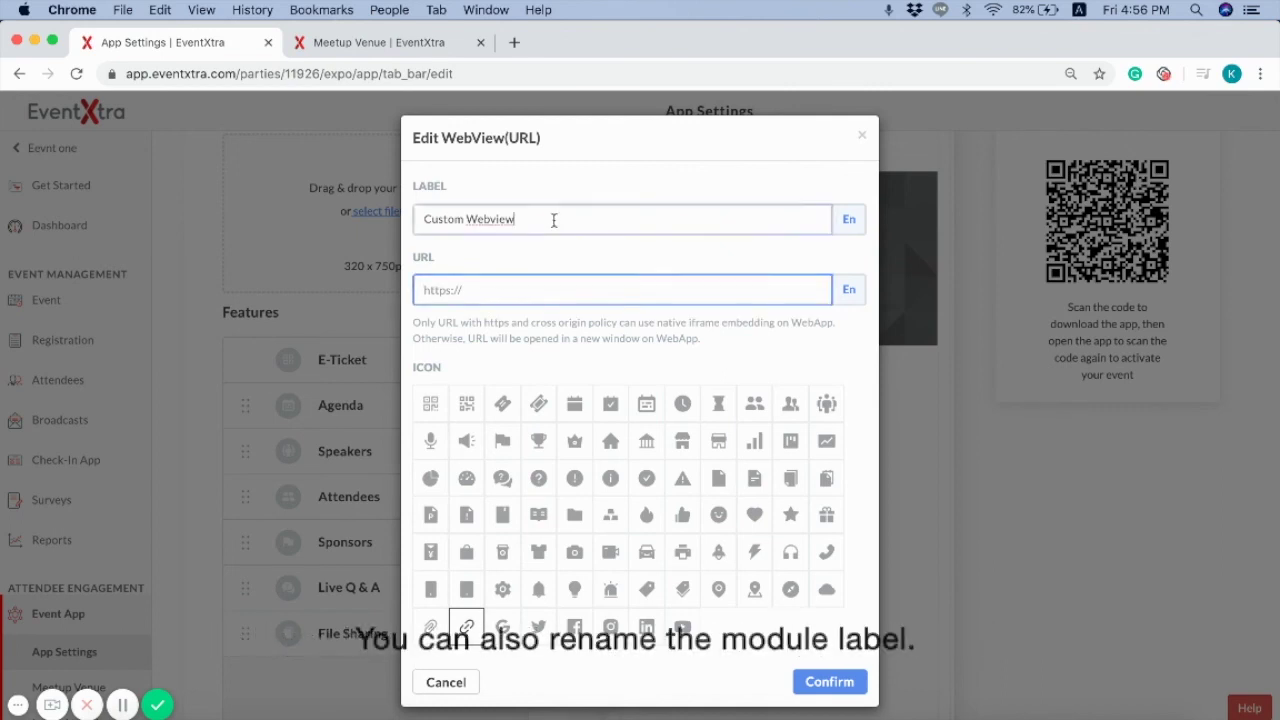
left_click_drag(553, 220, 400, 220)
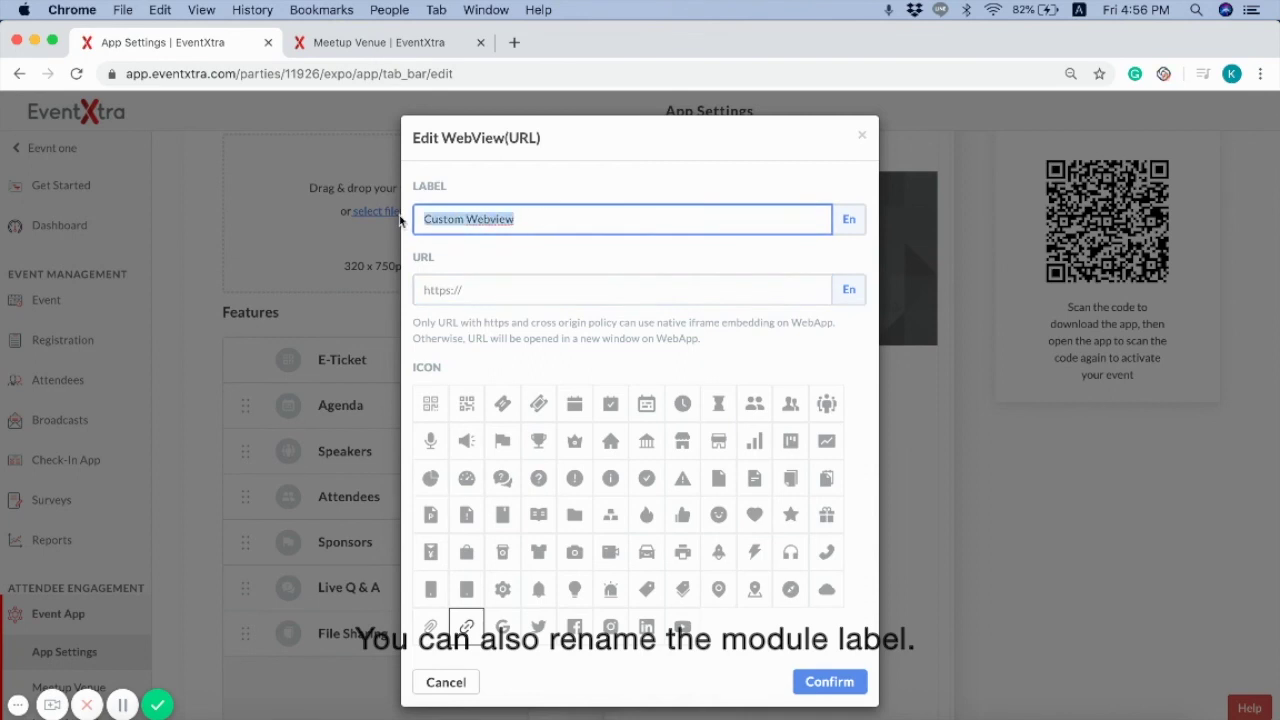
left_click(821, 688)
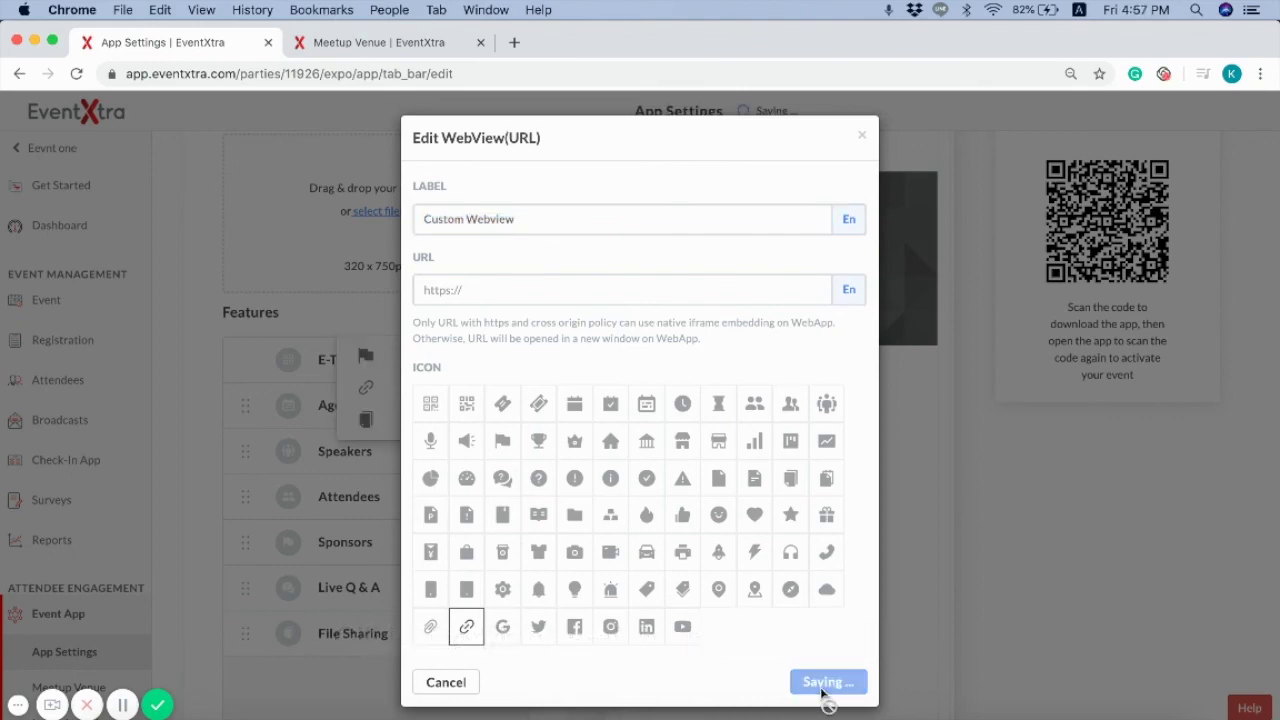